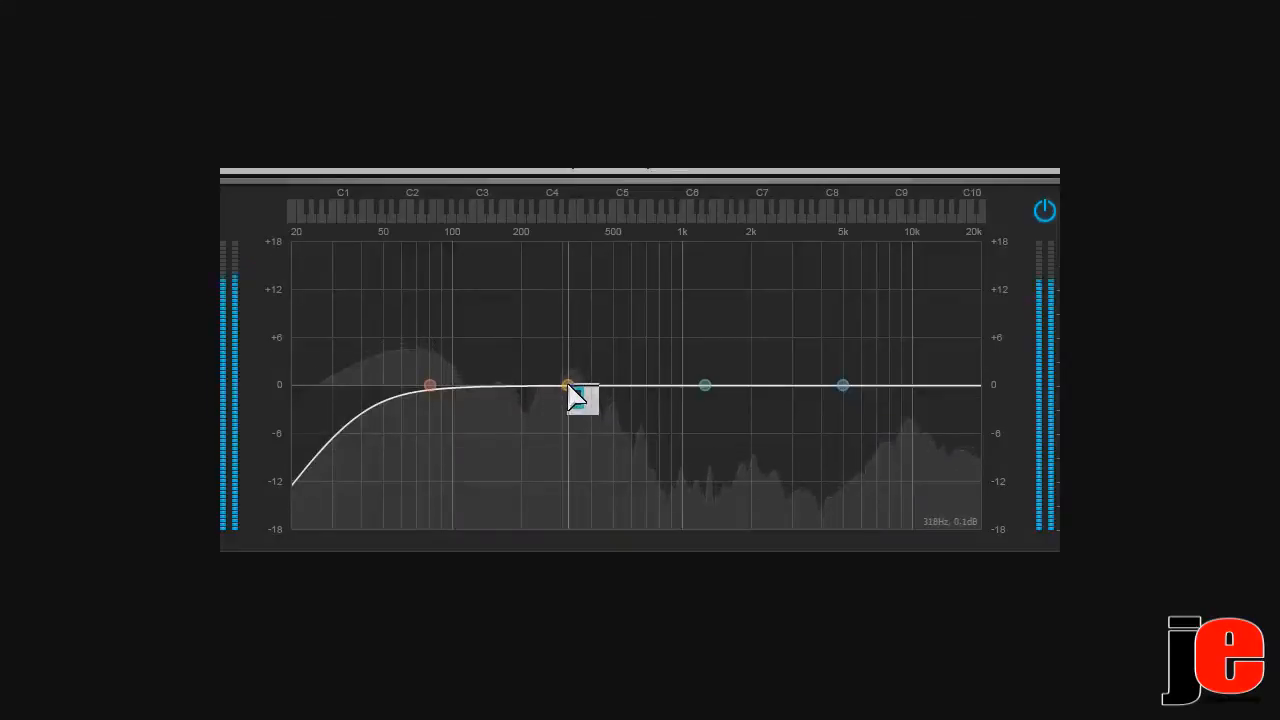
Boost the equalizer band around 318 Hz.
drag(569, 386, 572, 346)
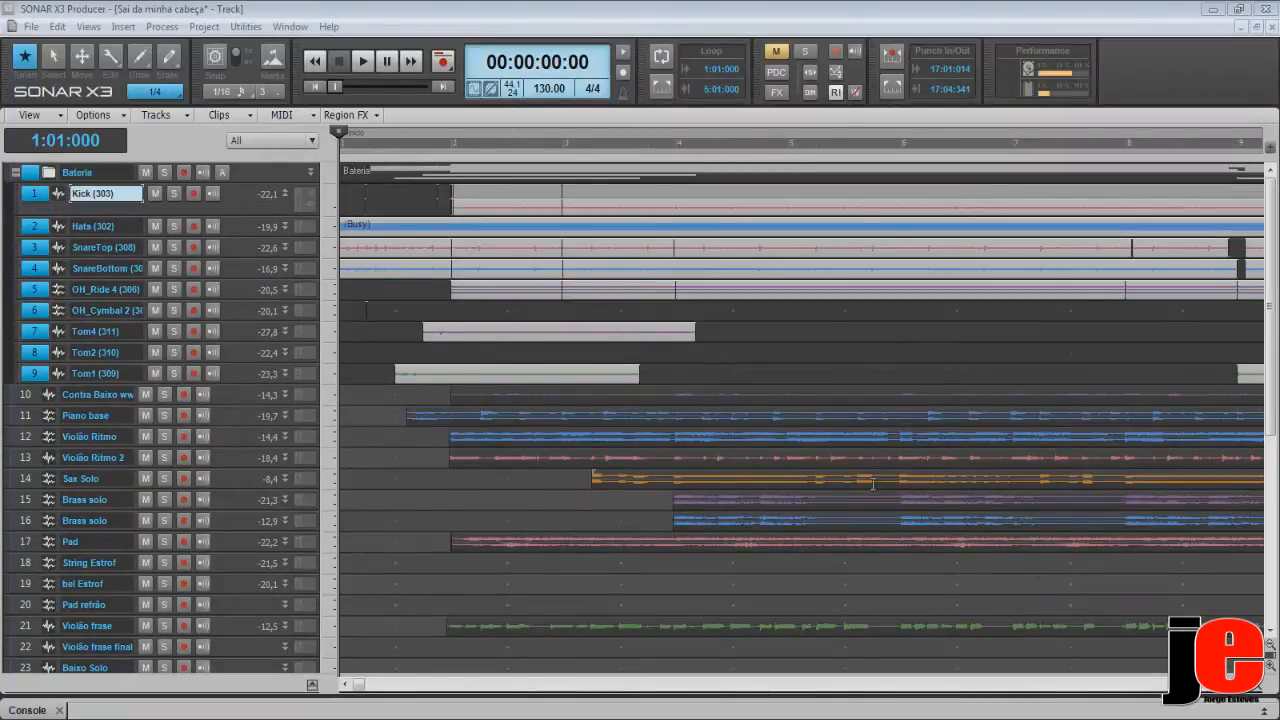
Show the Kick track's ProChannel, enlarge the track, and examine its EQ curve in the QuadCurve Equalizer window.
click(949, 36)
key(i)
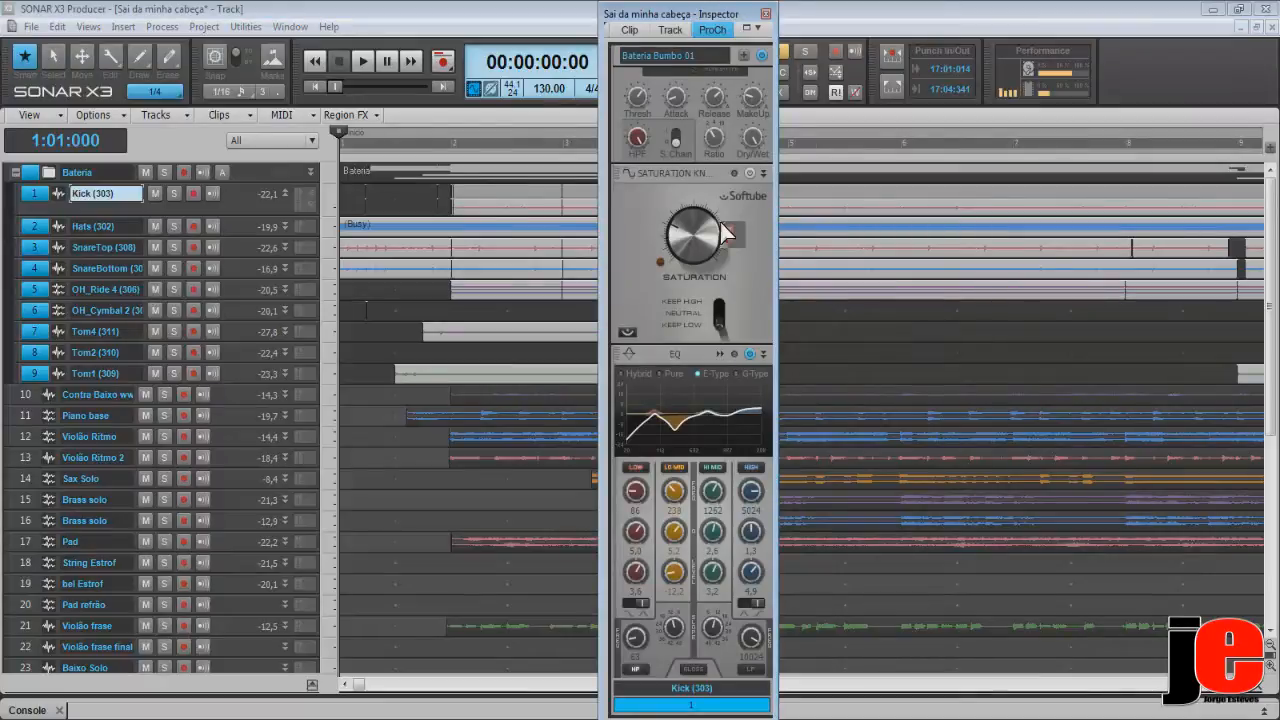
drag(309, 218, 299, 356)
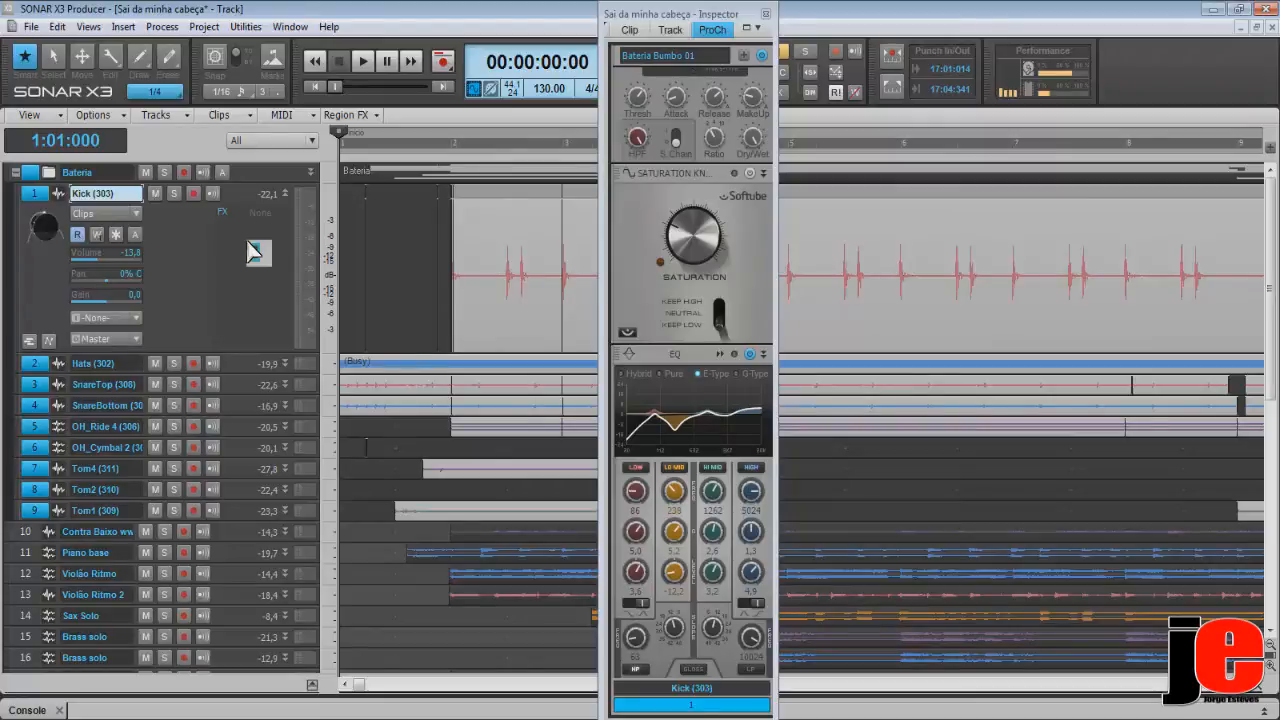
click(720, 354)
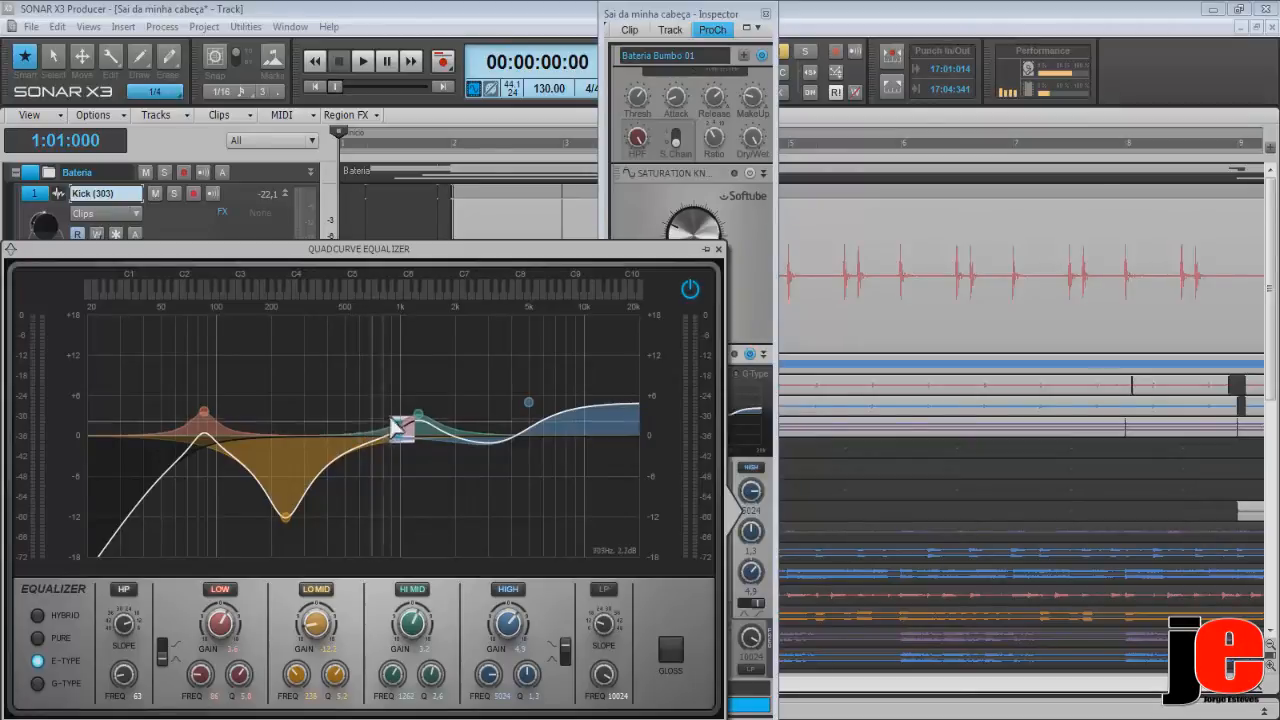
click(722, 251)
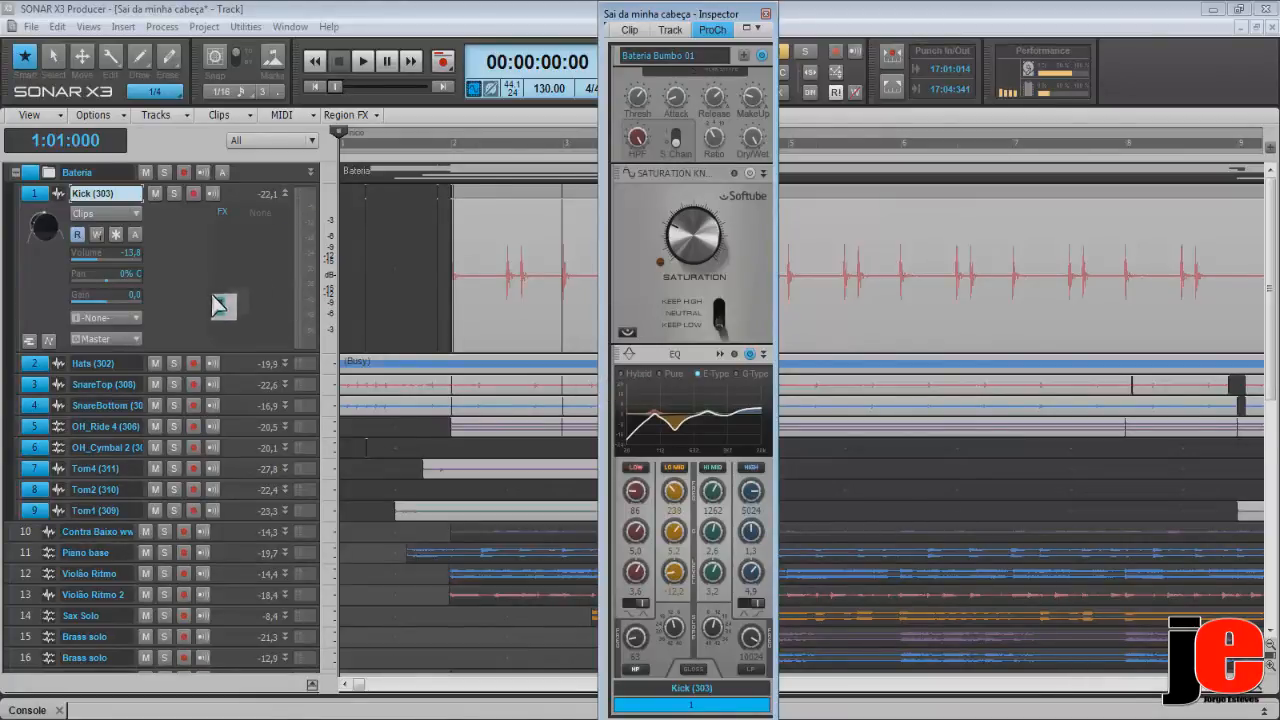
Examine the ProChannel settings of the Hats, SnareTop, SnareBottom and Contra Baixo tracks, and close the inspector.
click(45, 364)
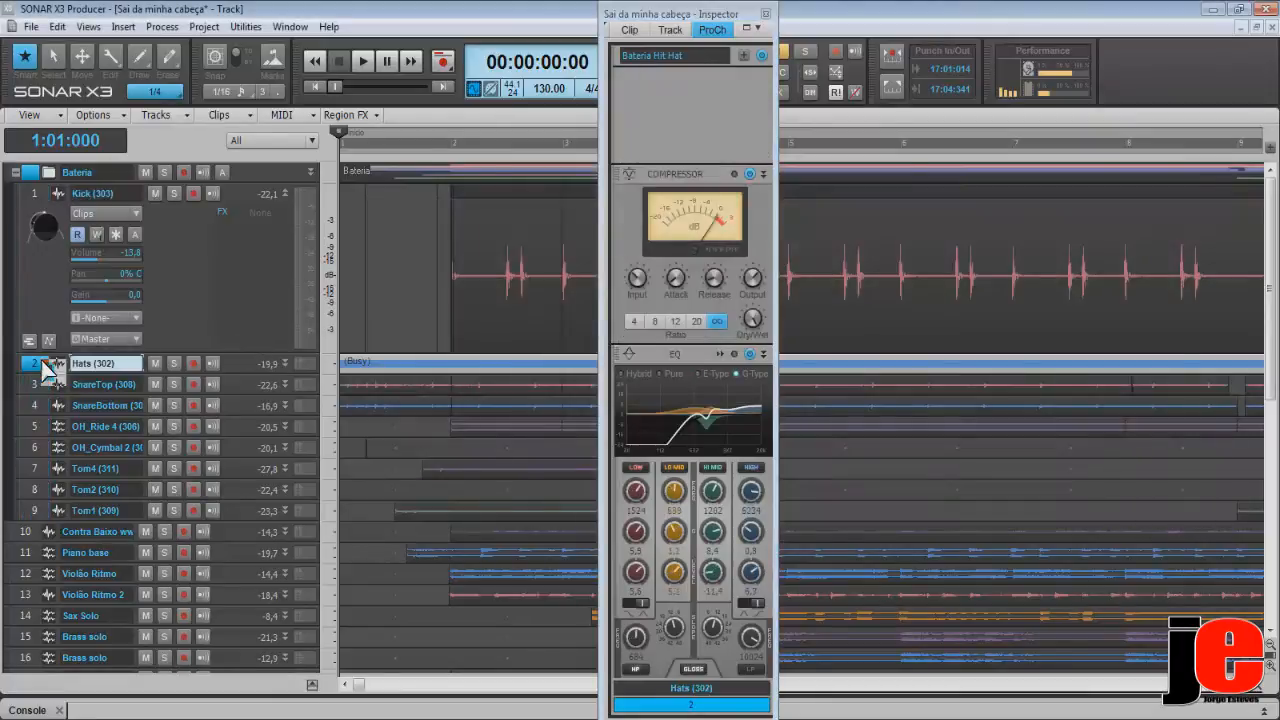
click(46, 385)
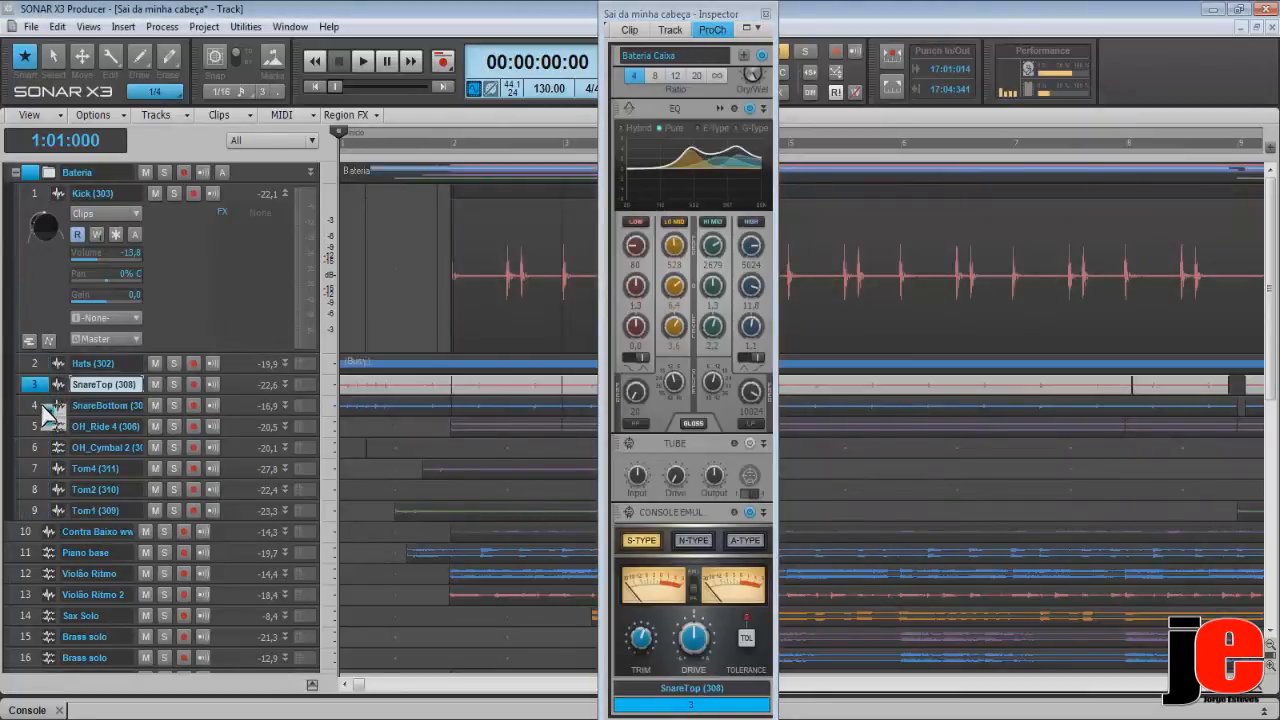
click(47, 406)
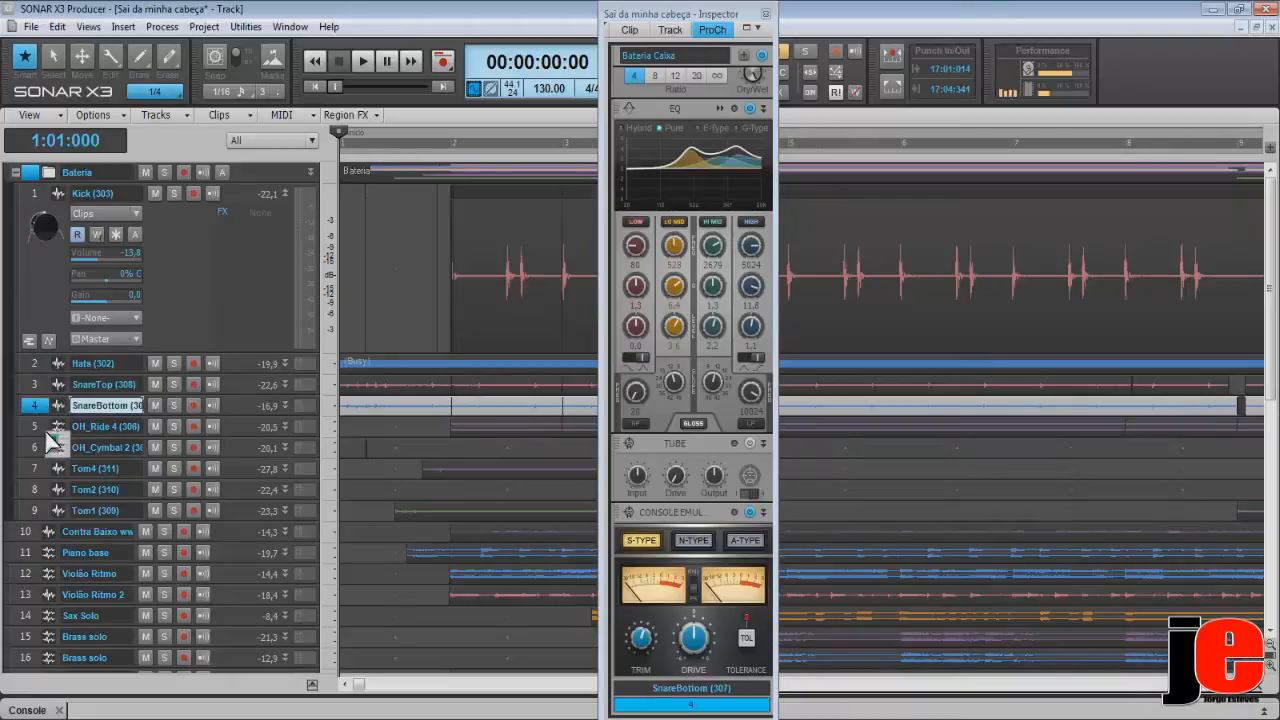
click(30, 533)
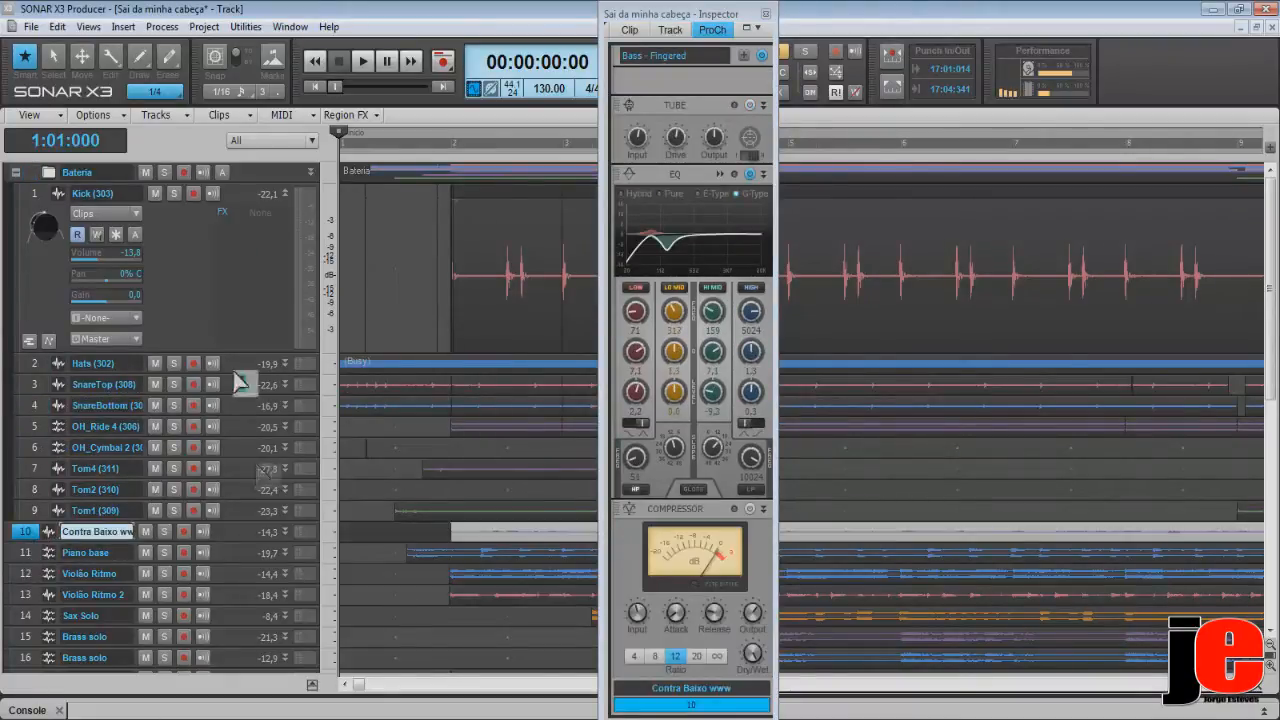
click(767, 14)
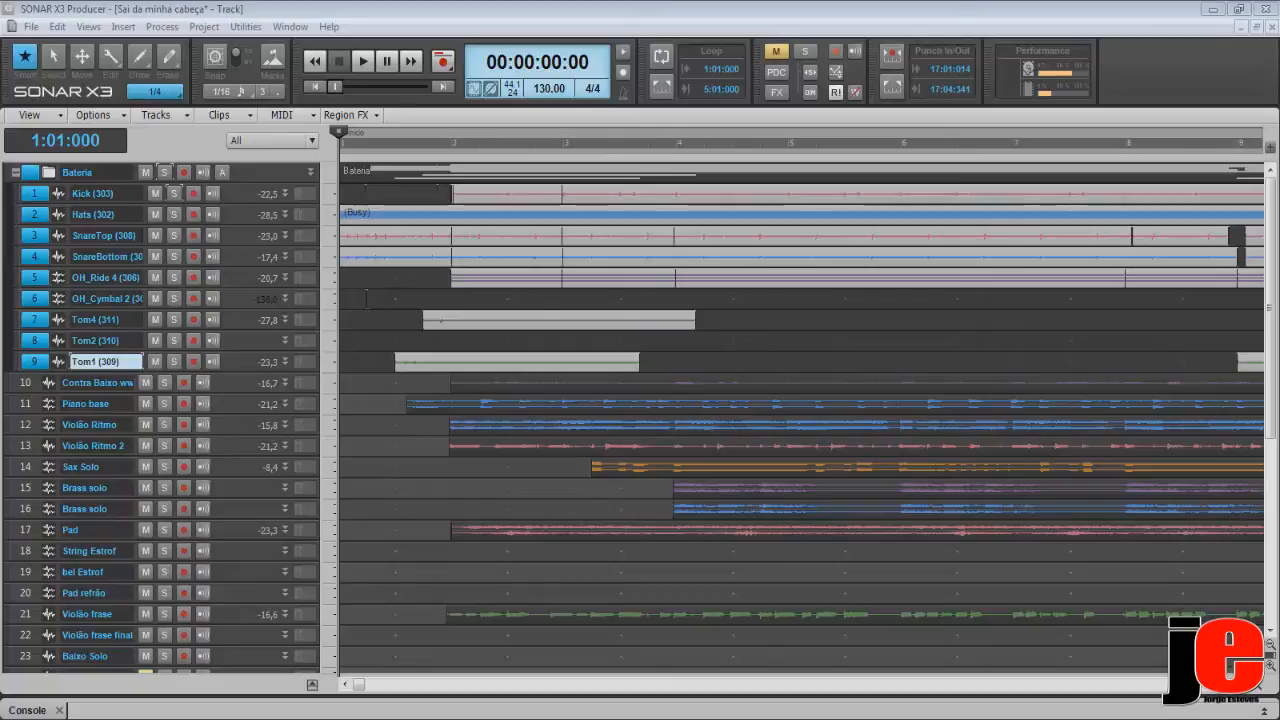
Insert a new bus after REverb Drum in the console and add the Massey vt3 EQ to its effects bin.
click(42, 710)
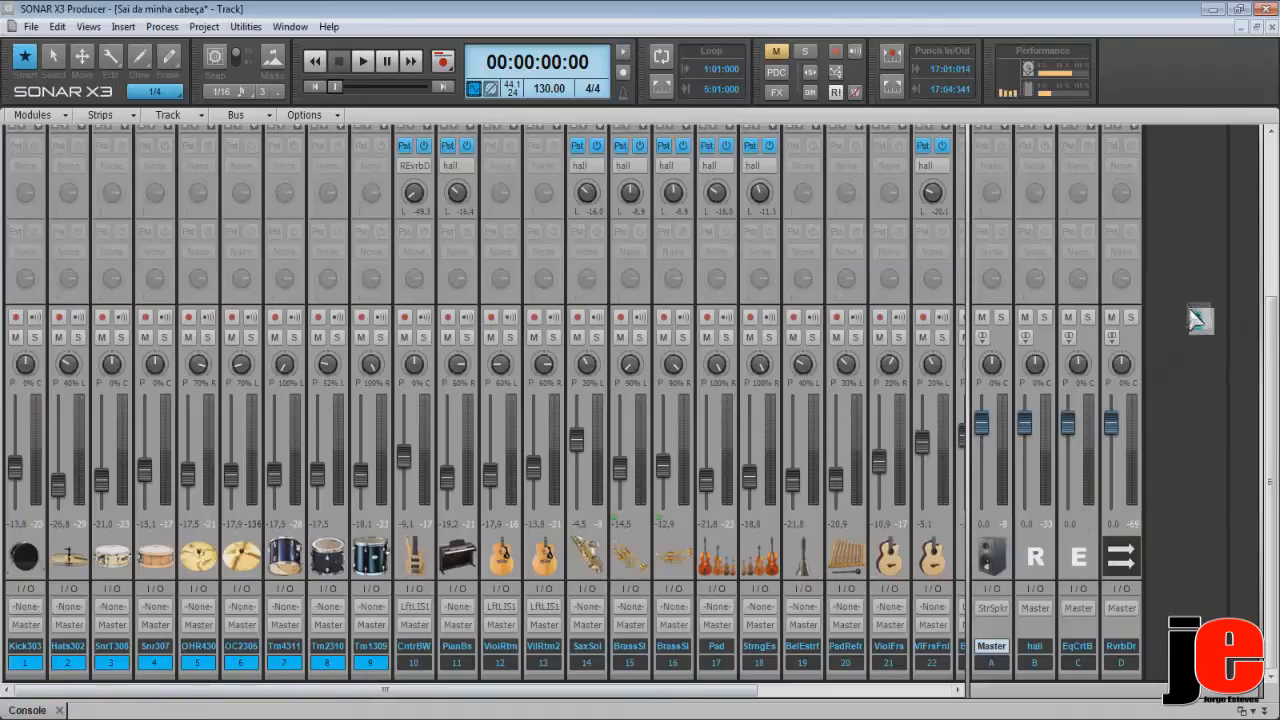
drag(1272, 441, 1272, 375)
right_click(1172, 178)
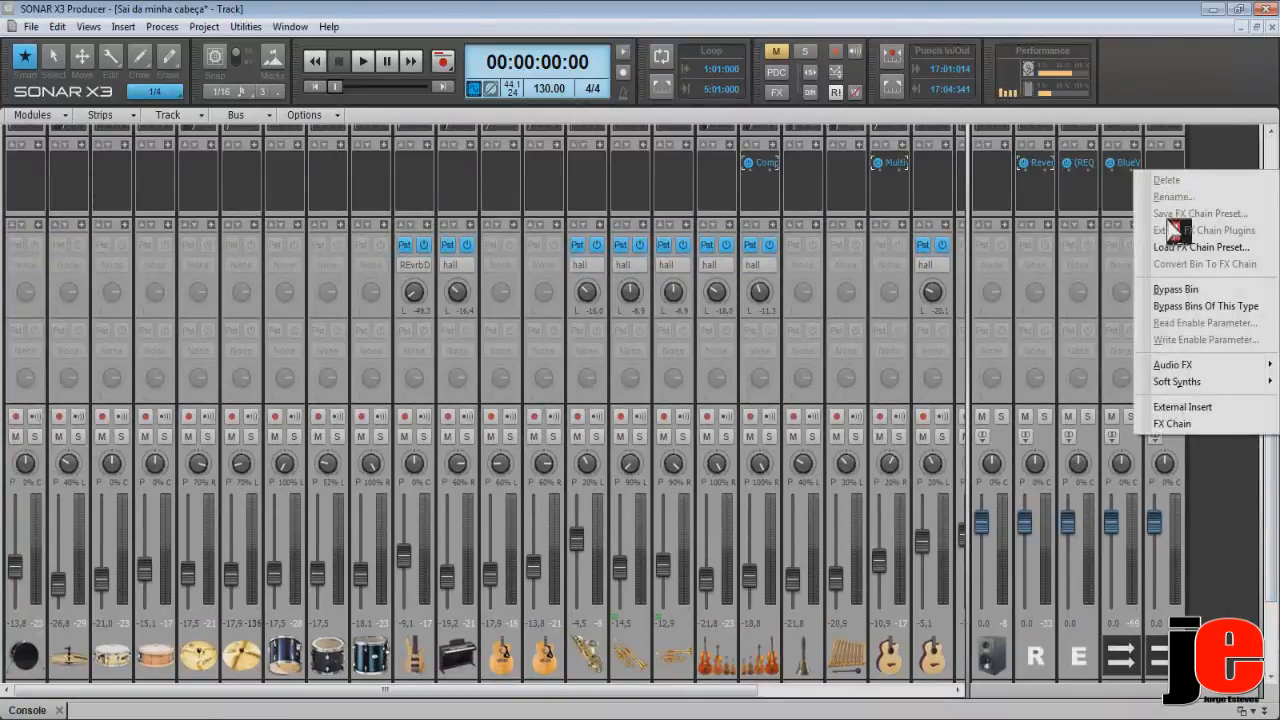
mouse_move(1170, 365)
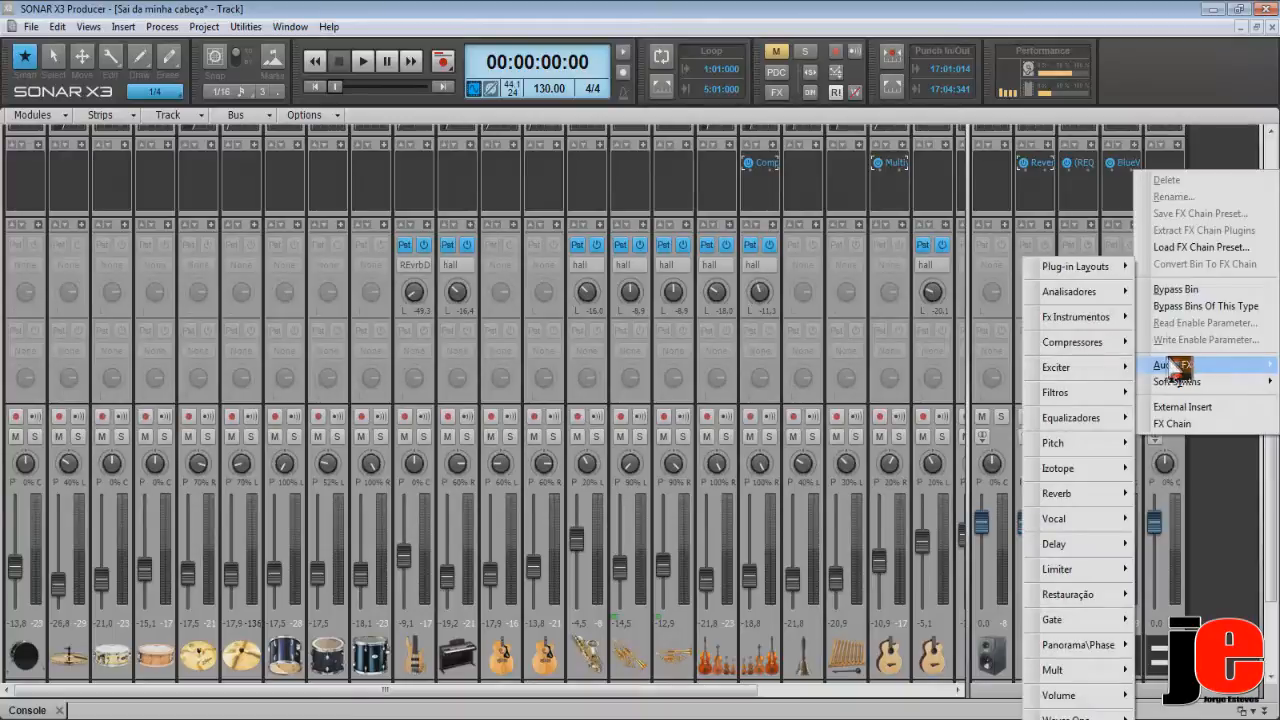
mouse_move(1113, 418)
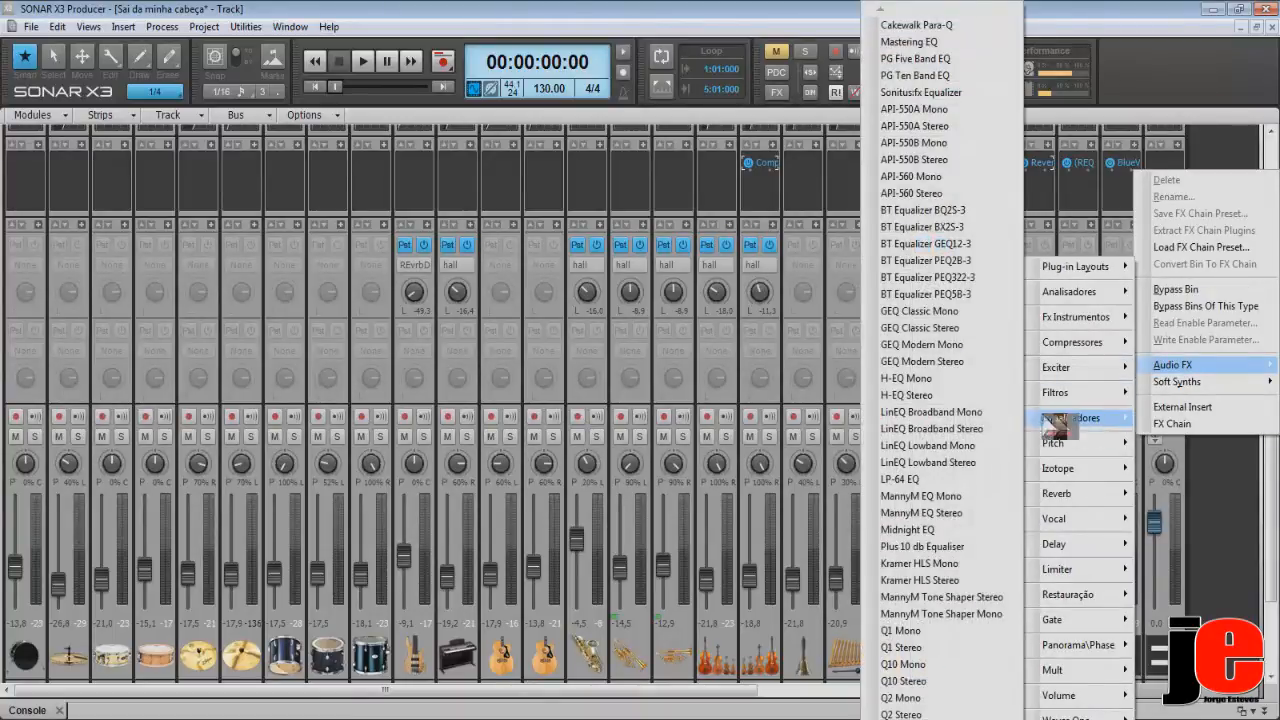
click(875, 411)
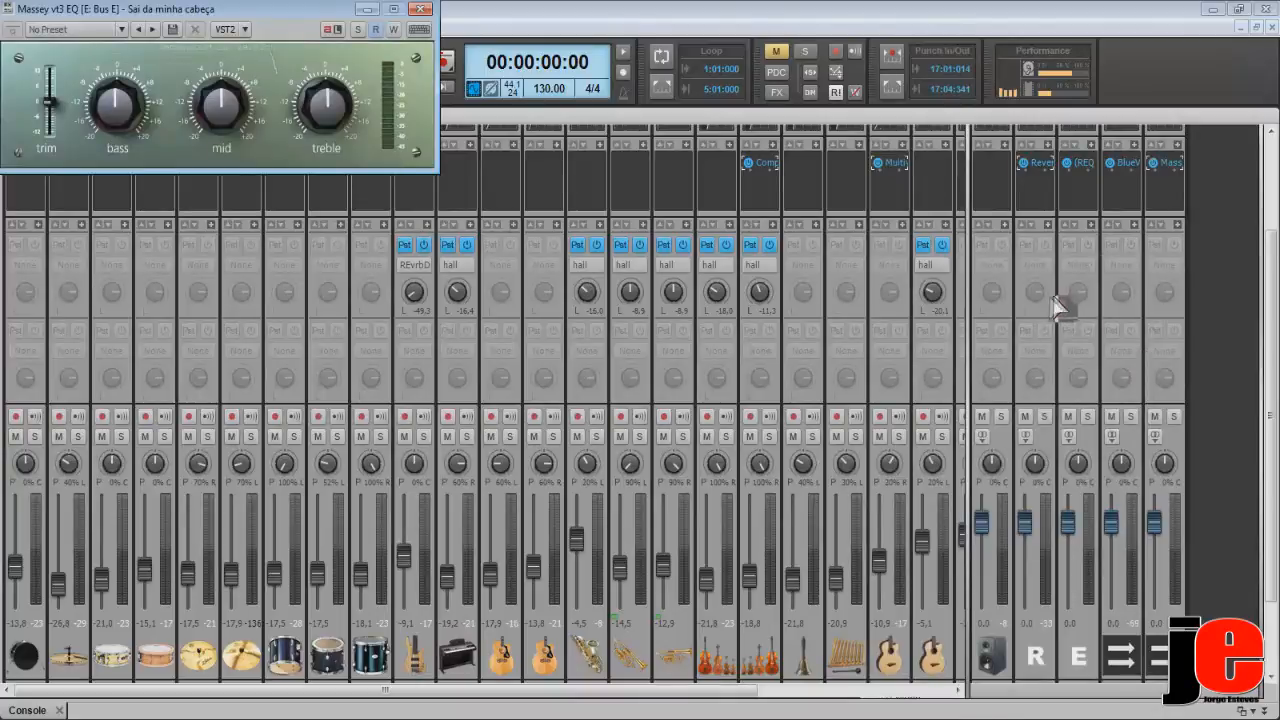
Add the Sonitus:fx Compressor below the Massey EQ in the new bus's effects bin.
right_click(1163, 198)
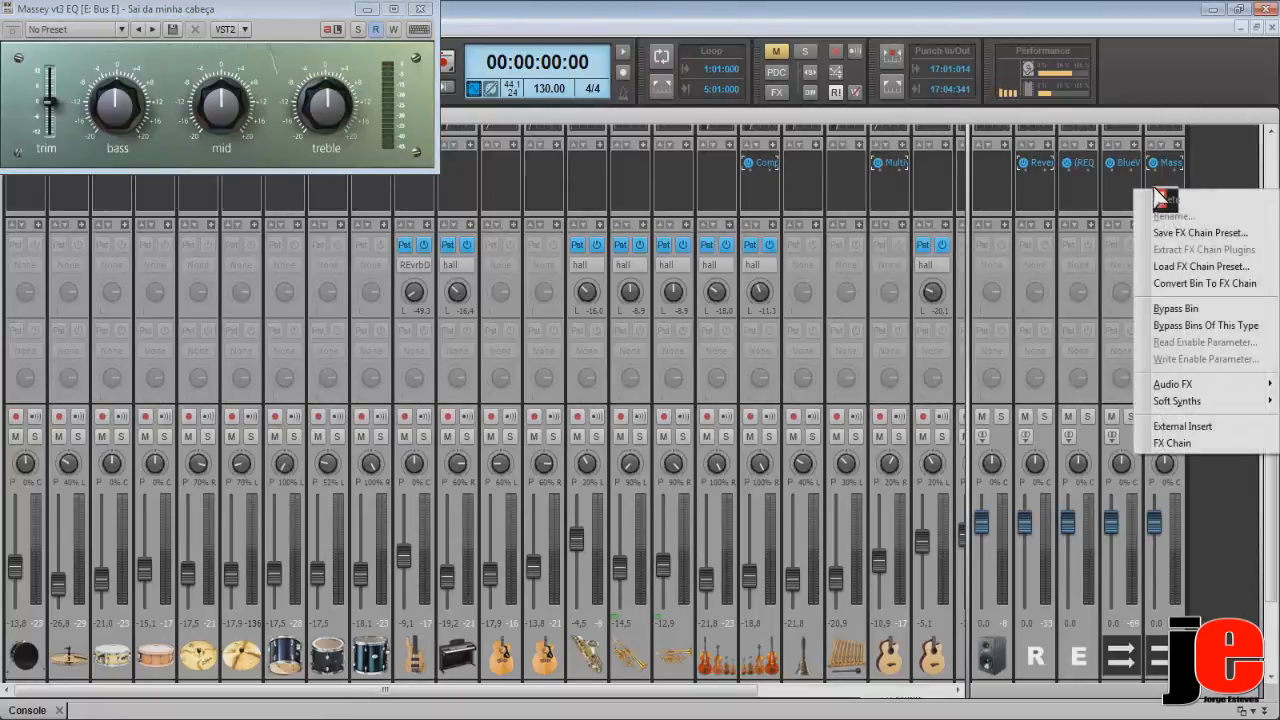
mouse_move(1072, 342)
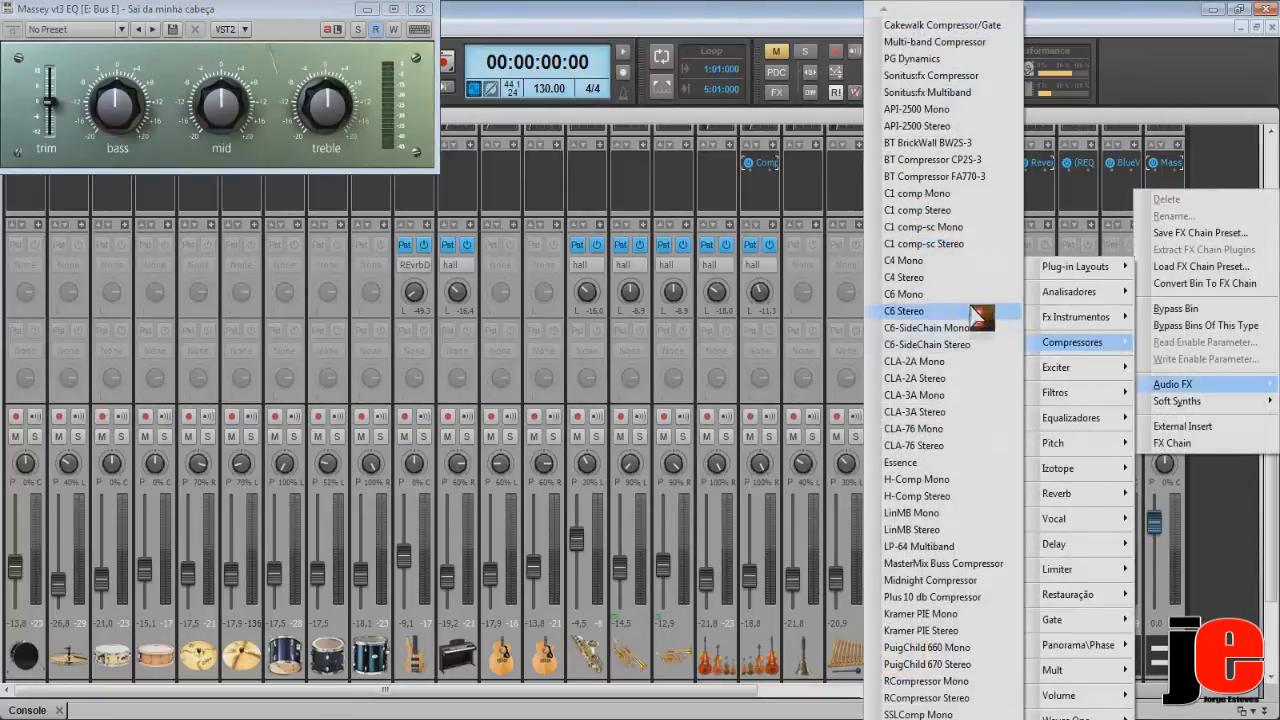
click(930, 75)
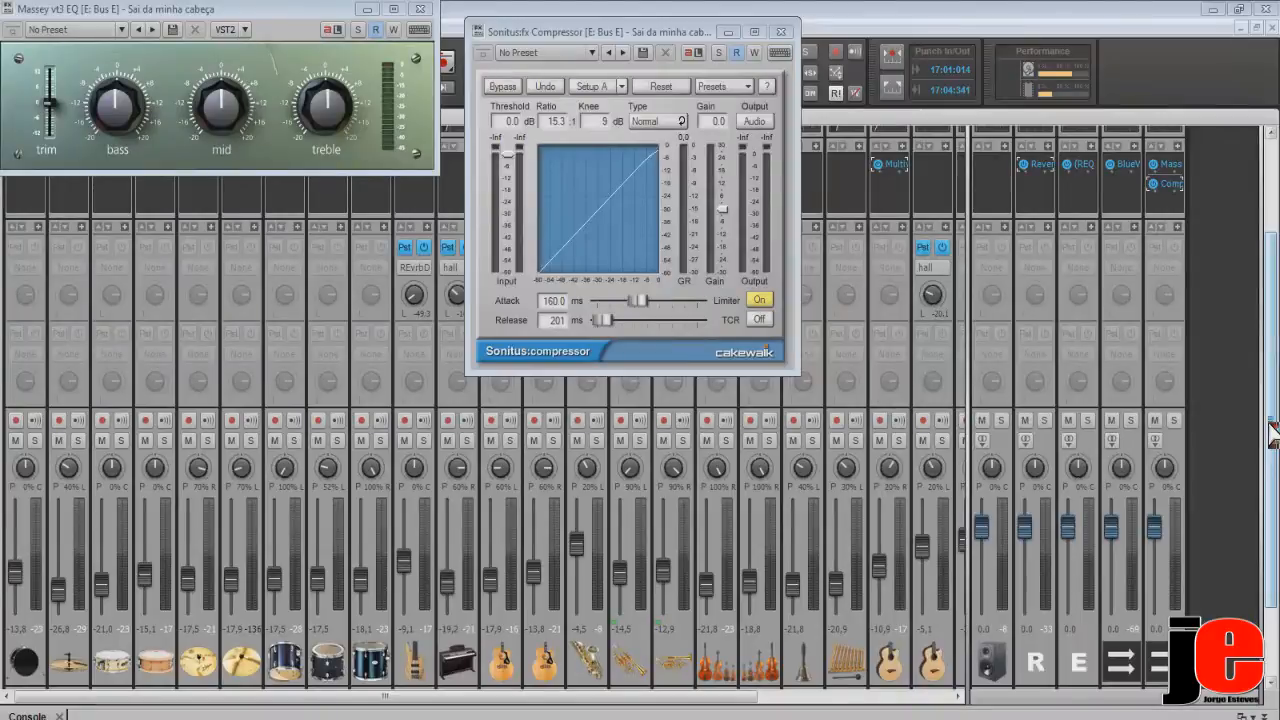
Rename the new bus E as EDição Batera.
scroll(1265, 425, down, 2)
double_click(1158, 652)
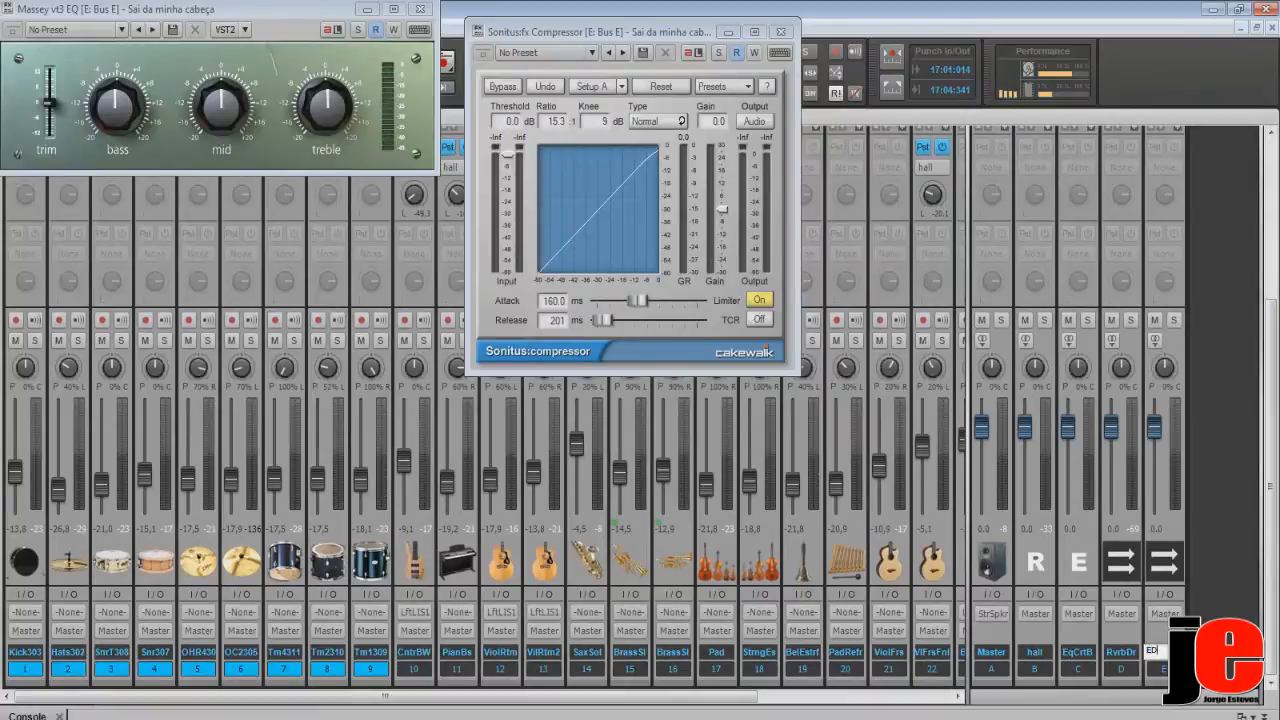
text(EDição Batera)
key(Return)
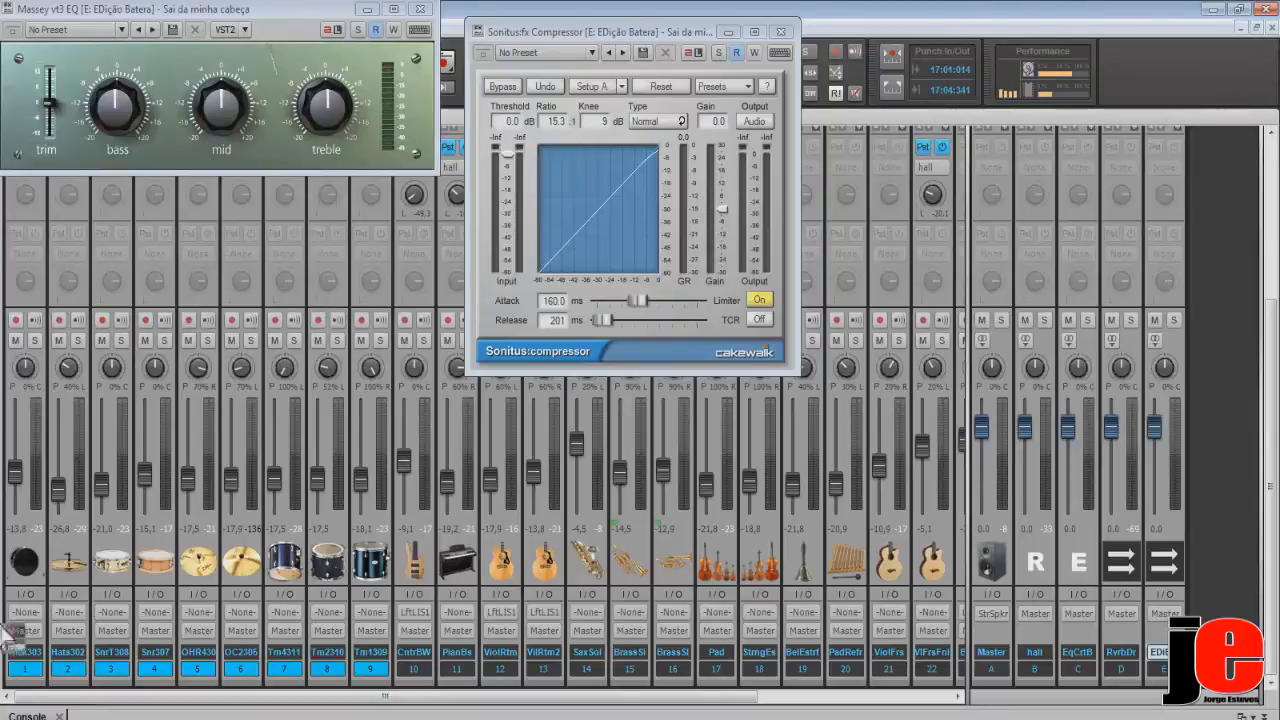
Add a send to the EDição Batera bus on each of the nine drum tracks and solo those tracks.
click(24, 272)
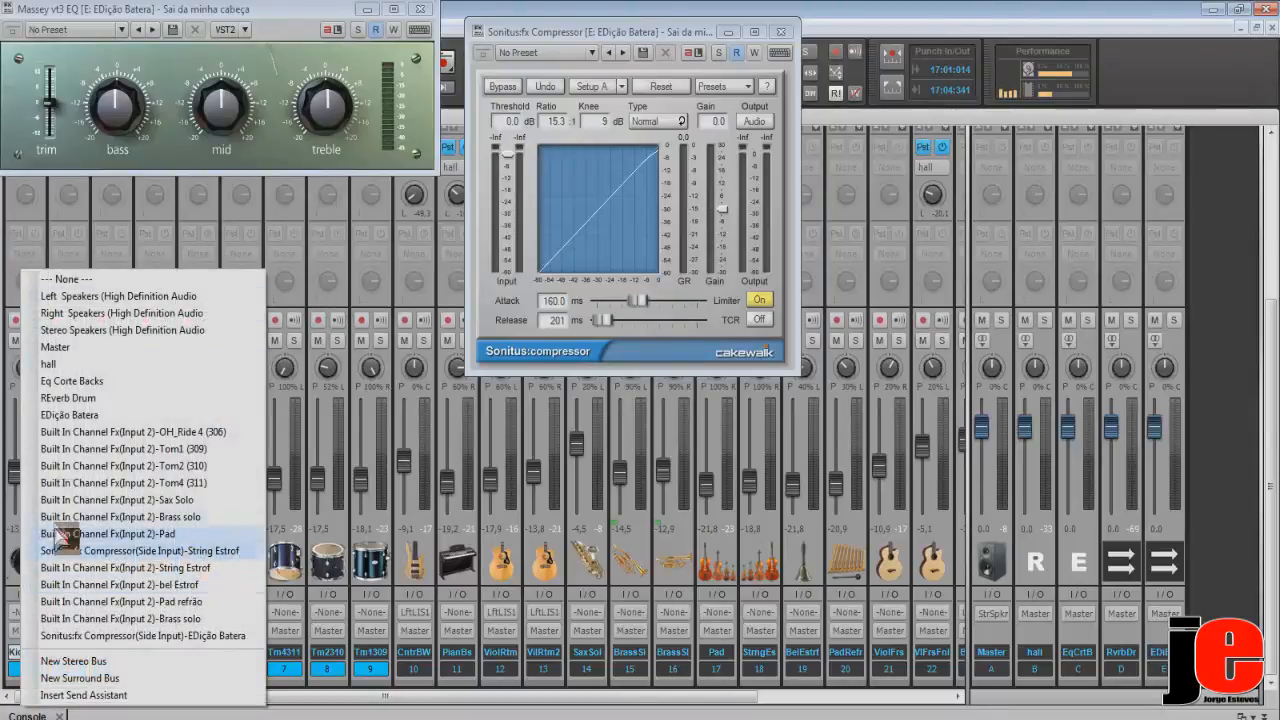
click(65, 414)
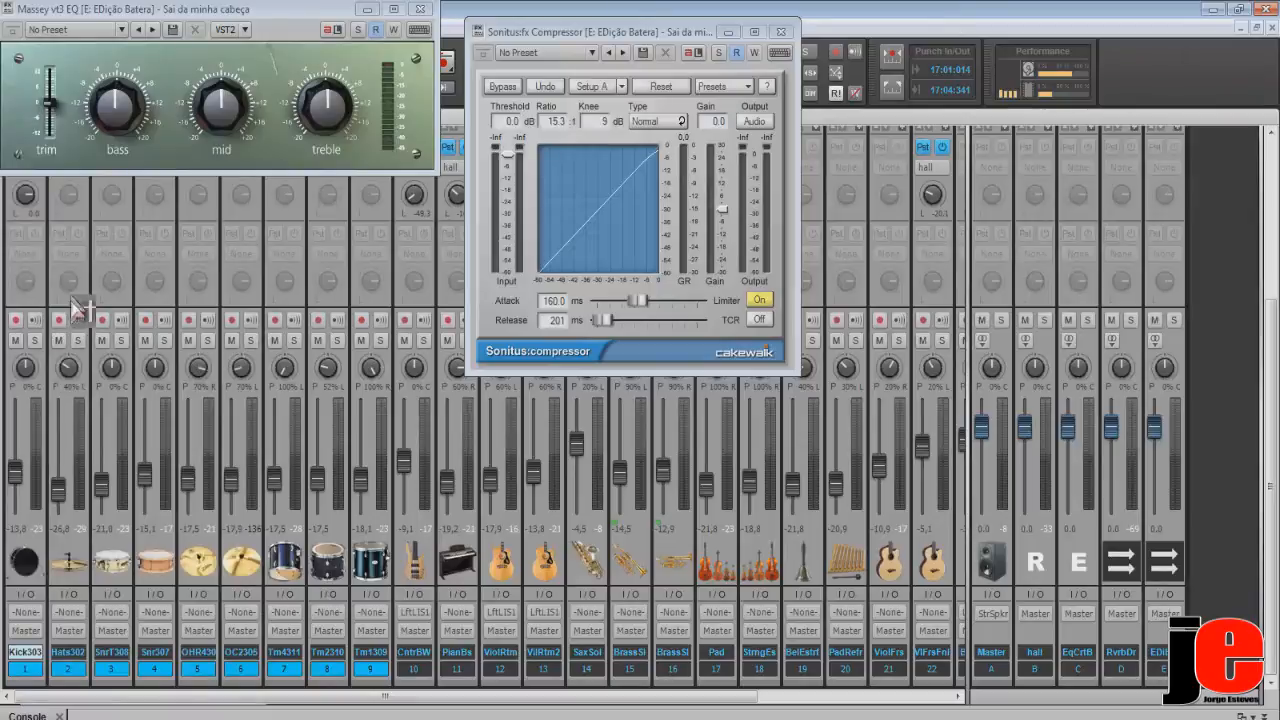
click(70, 208)
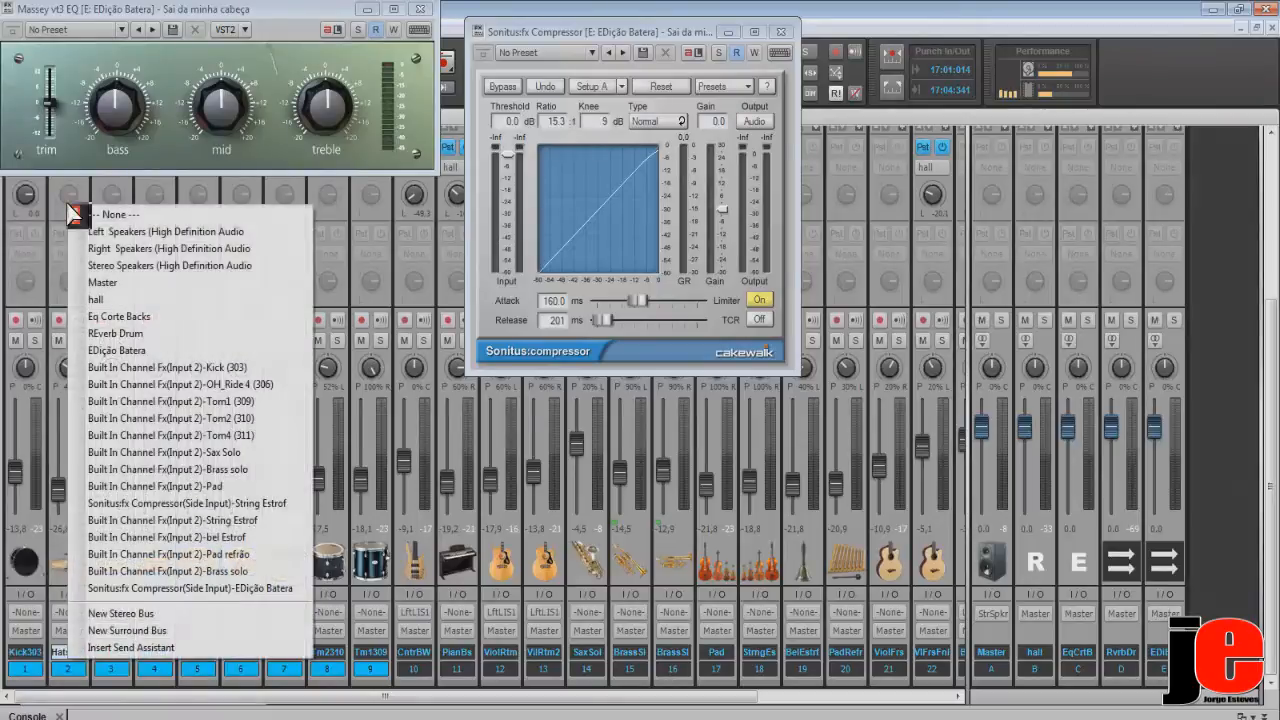
click(95, 350)
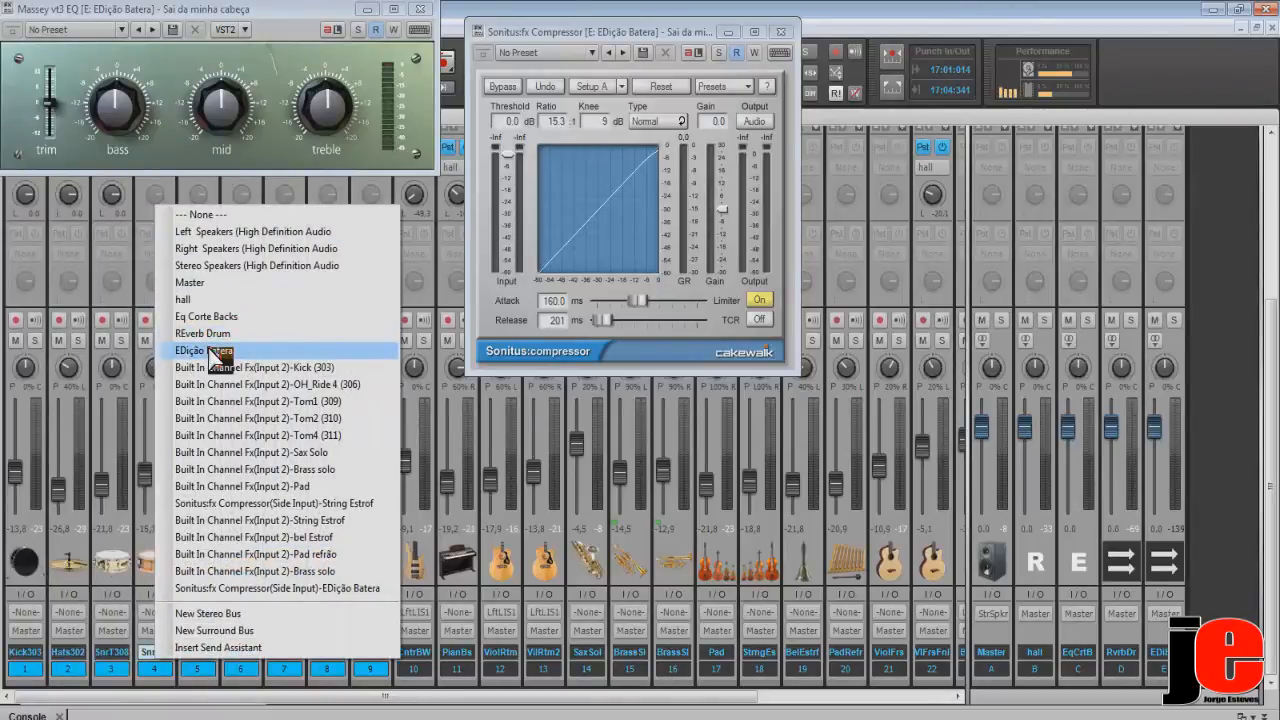
click(225, 350)
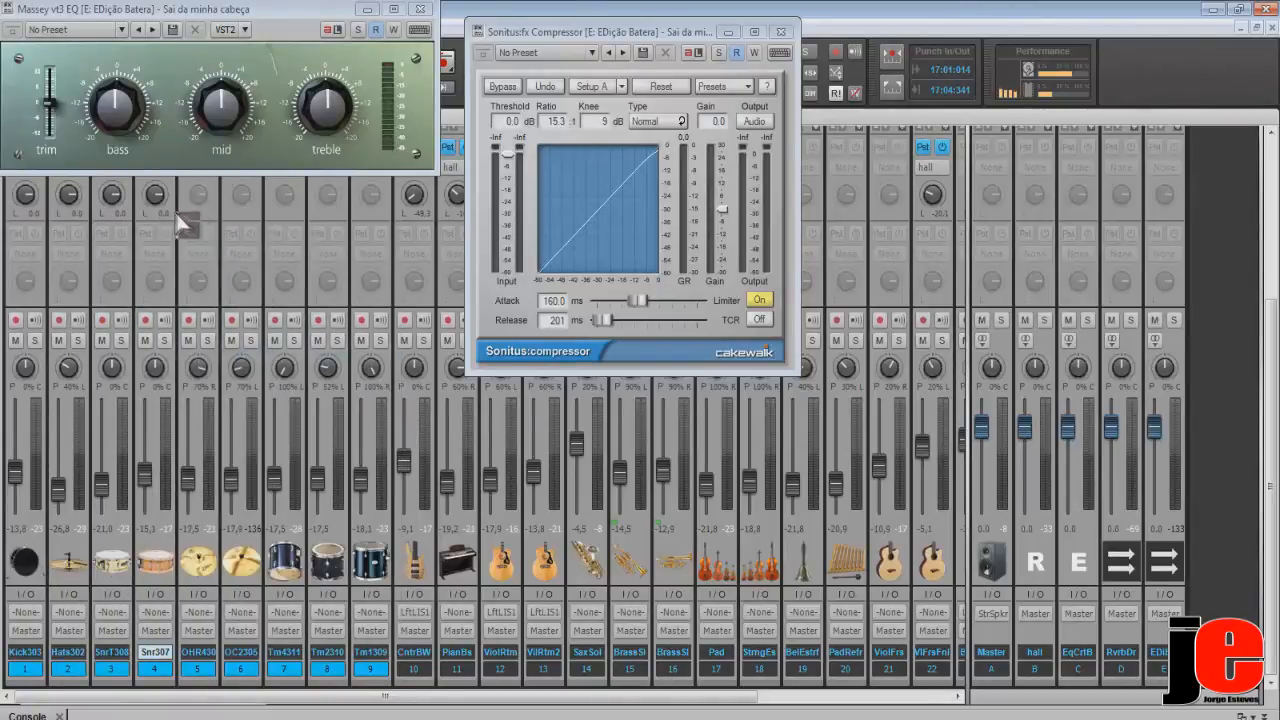
click(182, 207)
click(250, 332)
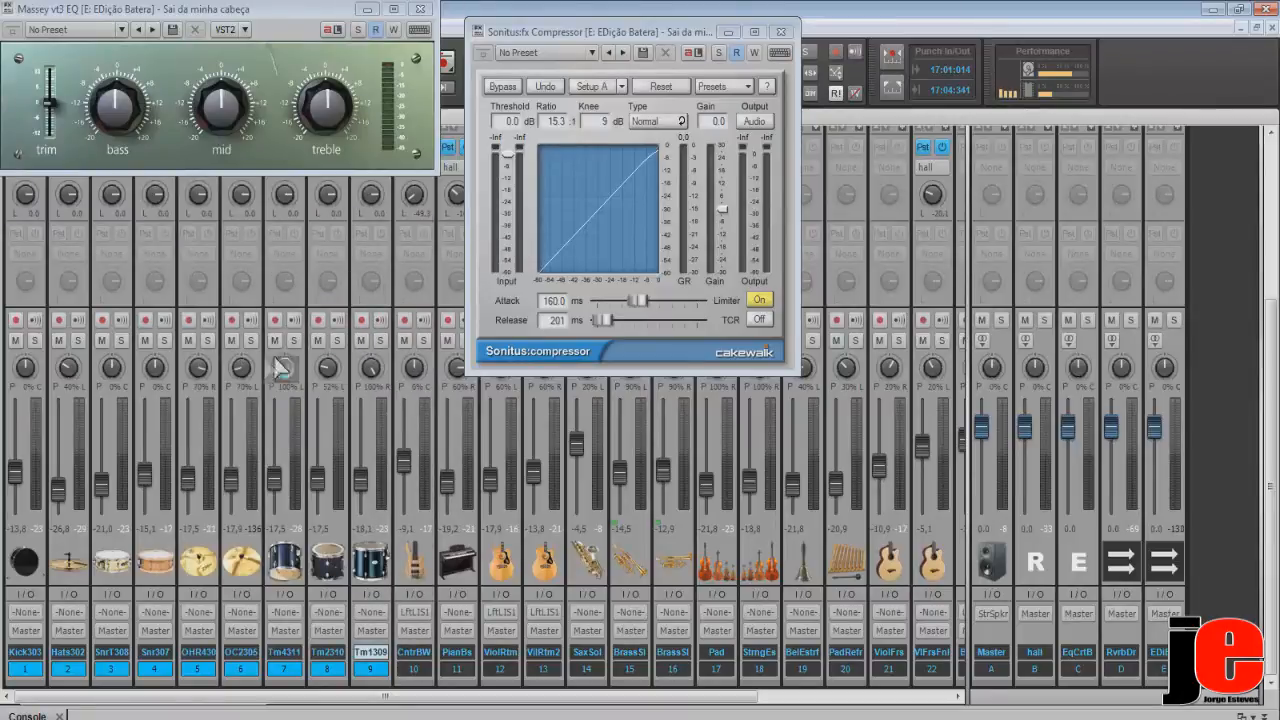
click(121, 340)
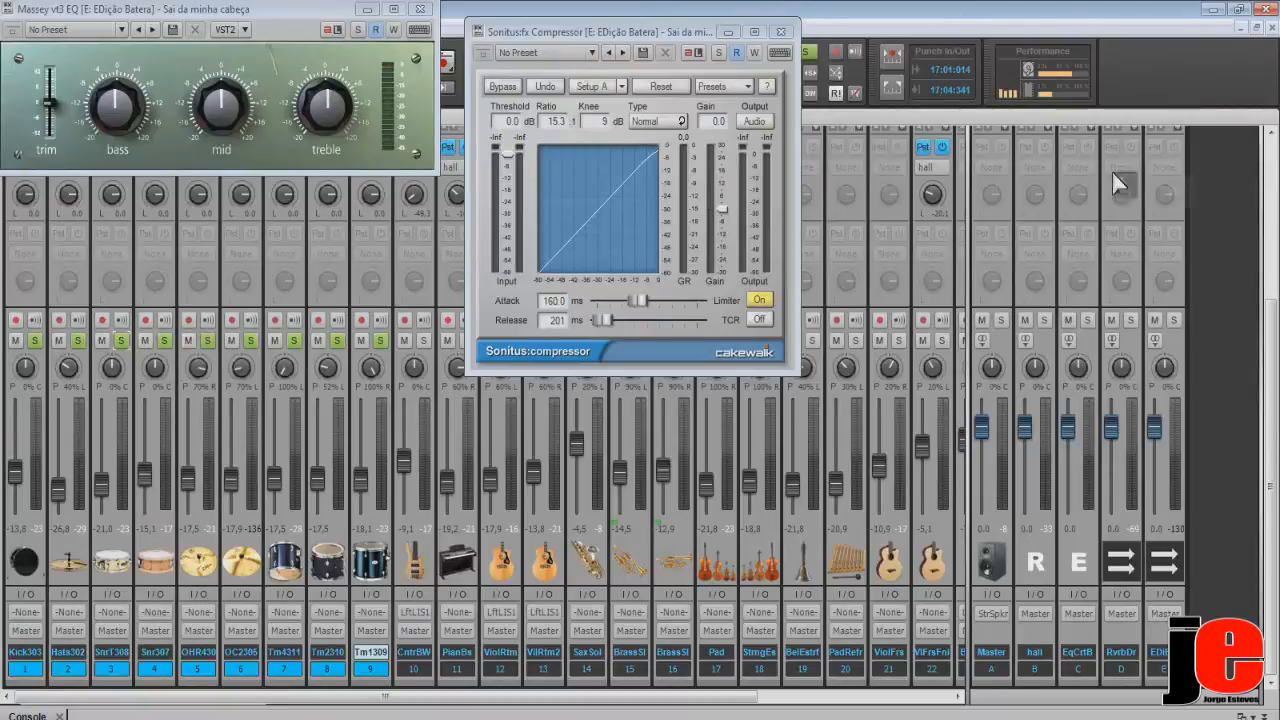
Raise the bass and treble of the drum bus's Massey vt3 EQ during playback, and close the plug-in.
scroll(1215, 205, up, 3)
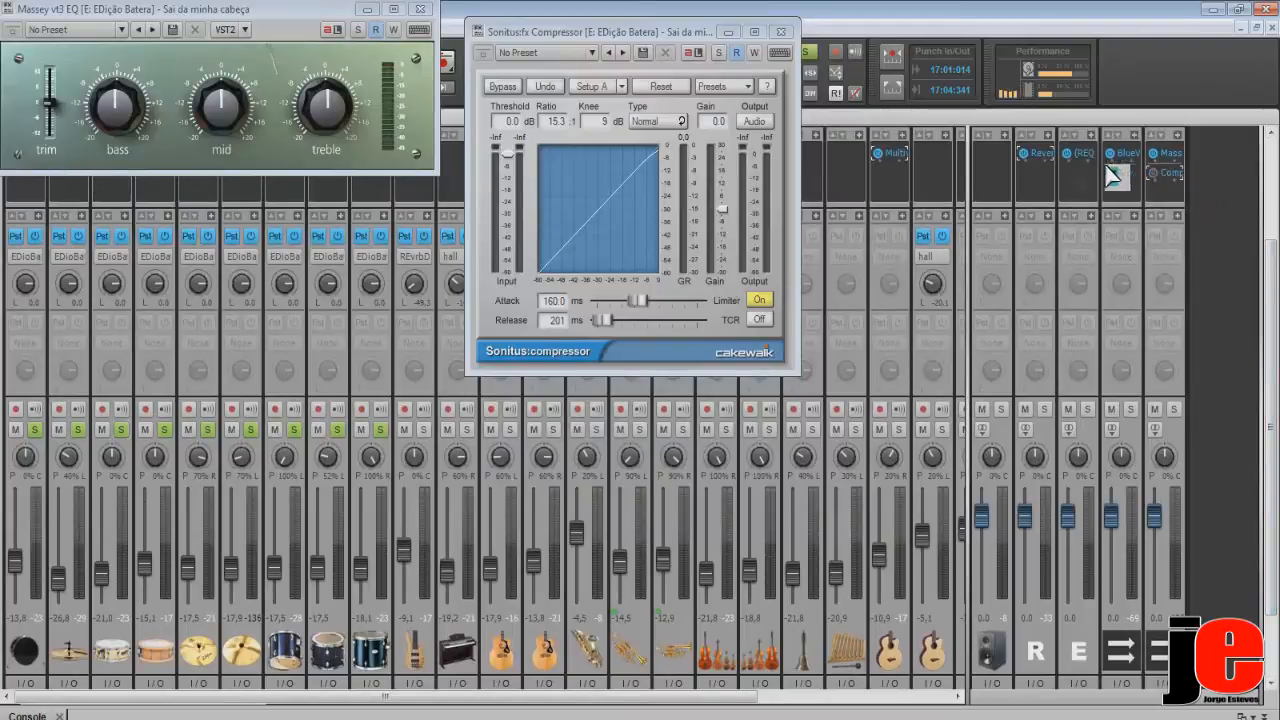
click(117, 114)
mouse_move(117, 90)
mouse_down()
mouse_move(122, 25)
mouse_move(114, 88)
mouse_up()
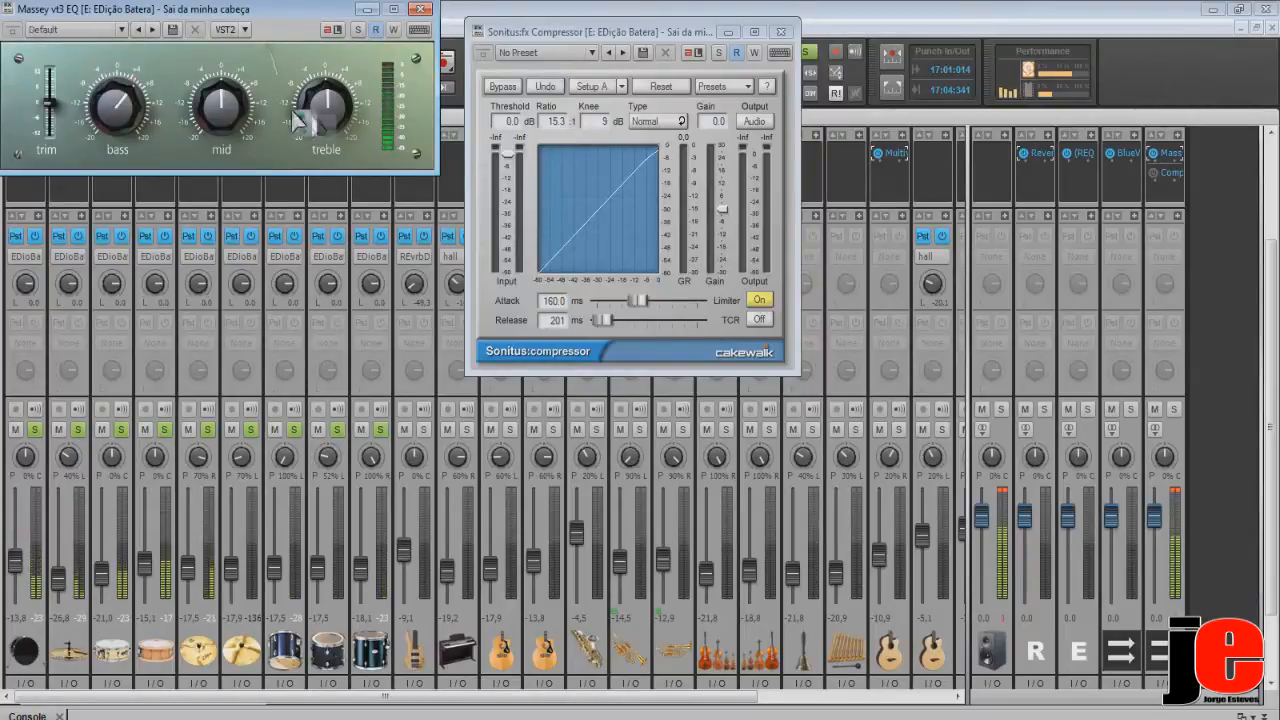
mouse_move(315, 118)
mouse_down()
mouse_move(305, 84)
mouse_move(312, 110)
mouse_up()
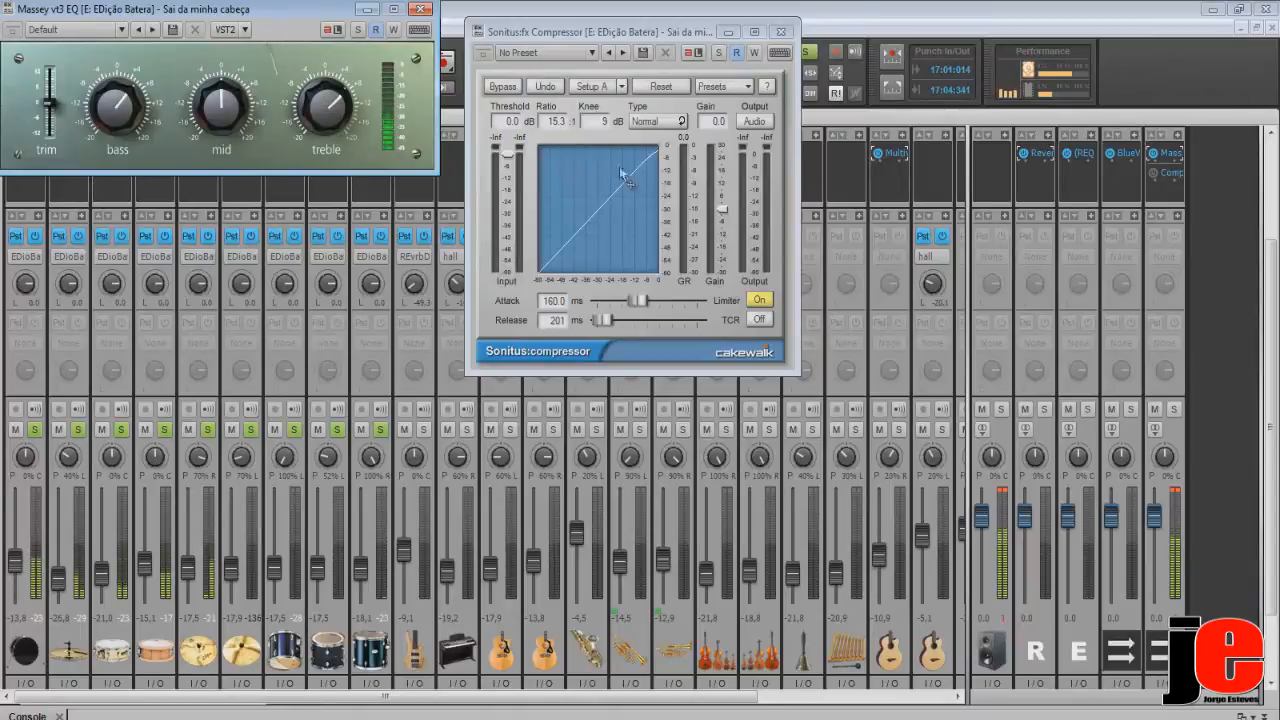
click(421, 9)
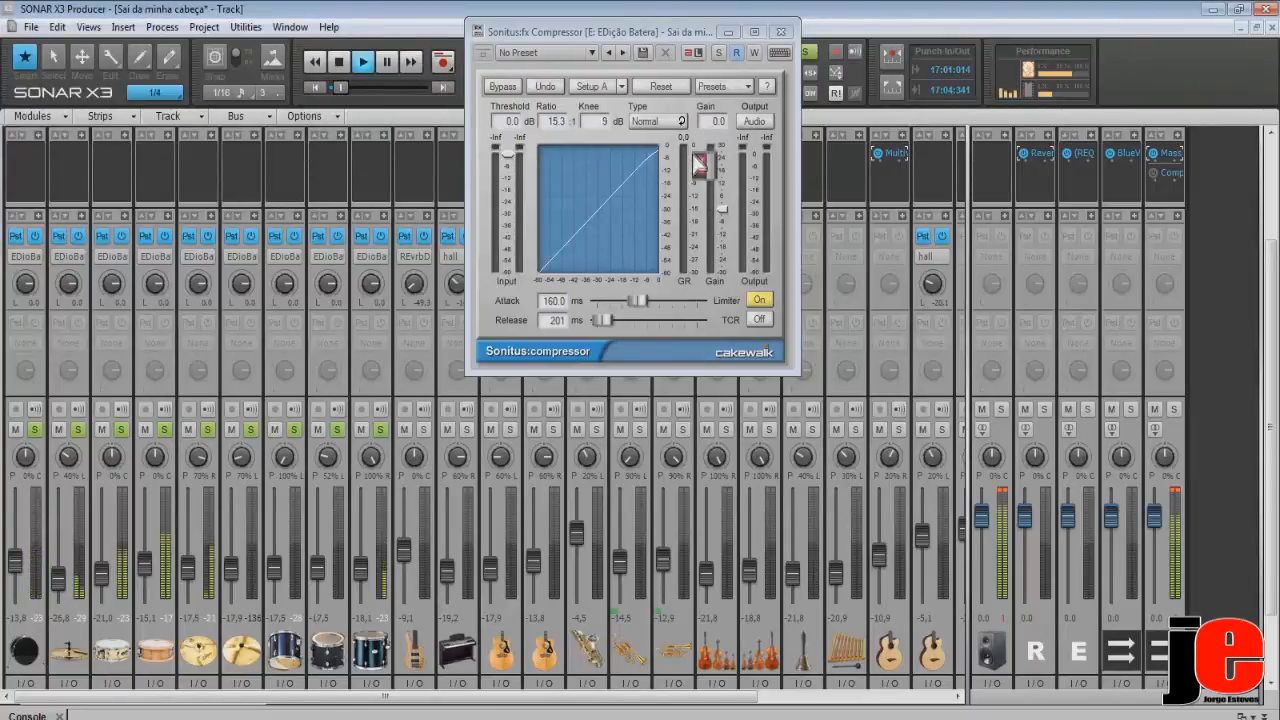
Load a 7.5:1 hard-knee preset in the drum bus's Sonitus compressor, and set threshold to -14.4 dB and gain to 5.3 dB.
click(706, 90)
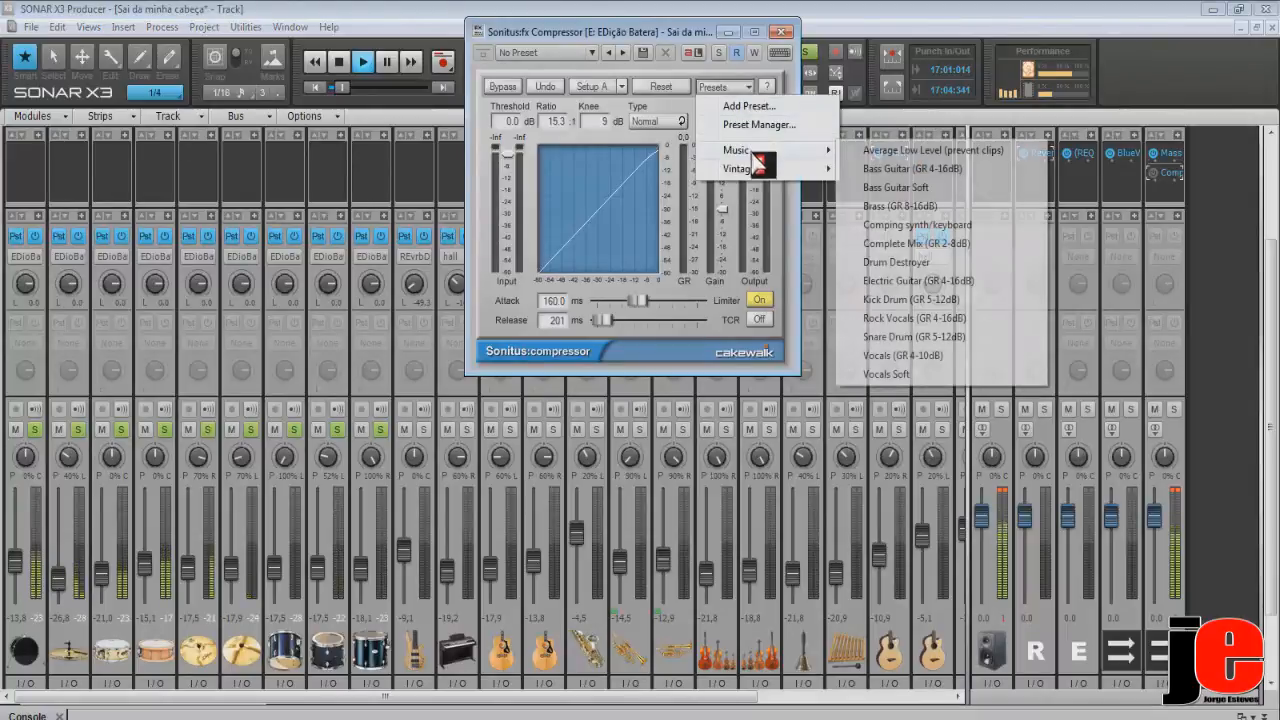
mouse_move(786, 160)
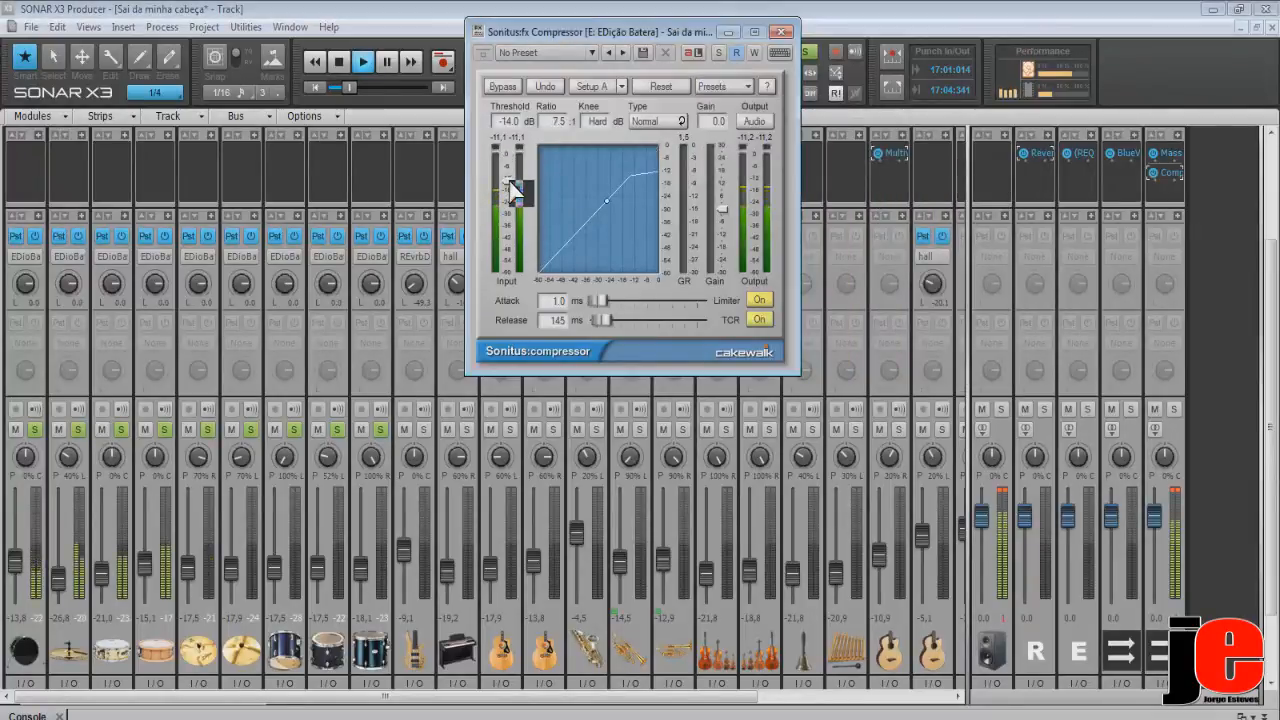
drag(510, 184, 510, 185)
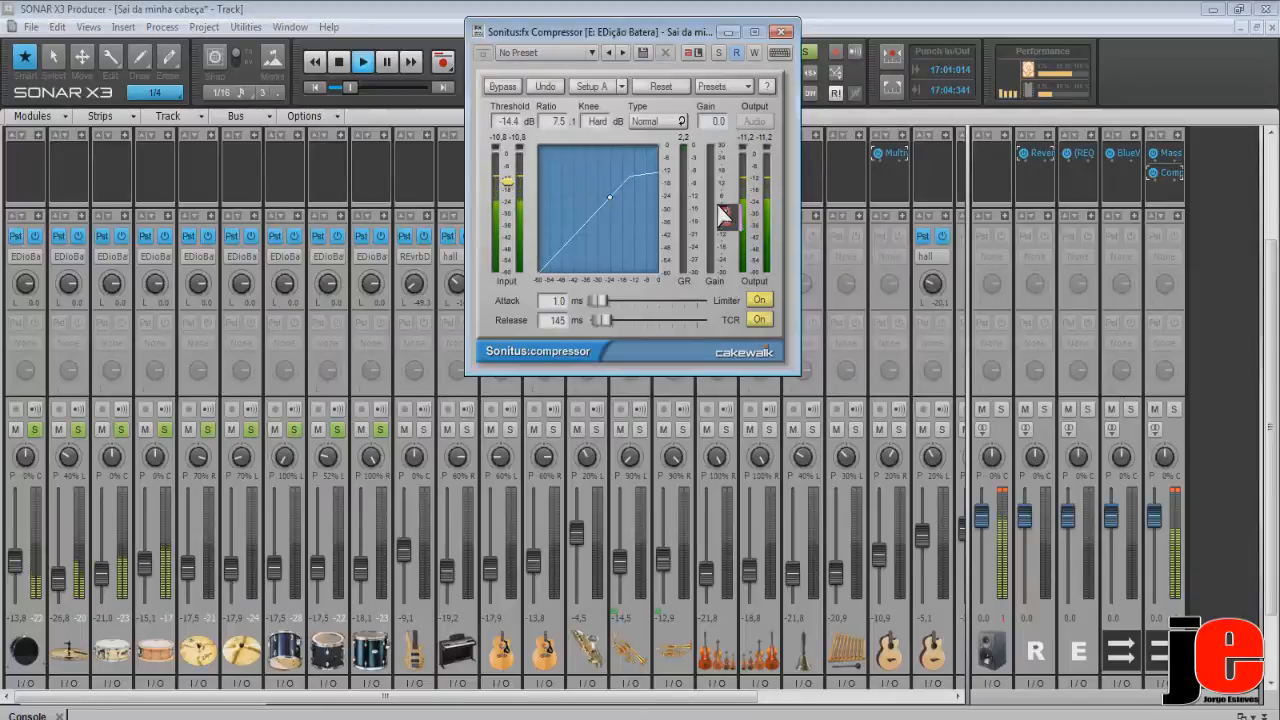
drag(720, 207, 720, 166)
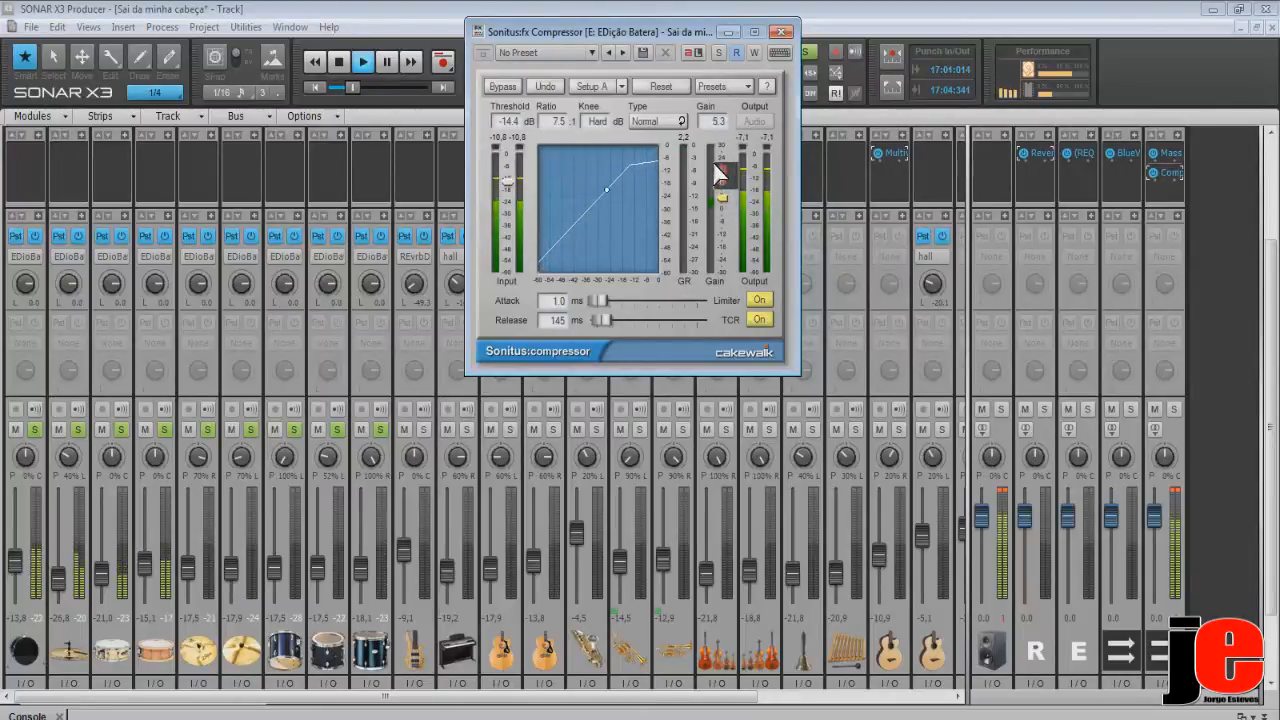
Close the compressor, readjust the bass of the drum bus's Massey vt3 EQ during playback, and close the EQ.
click(782, 32)
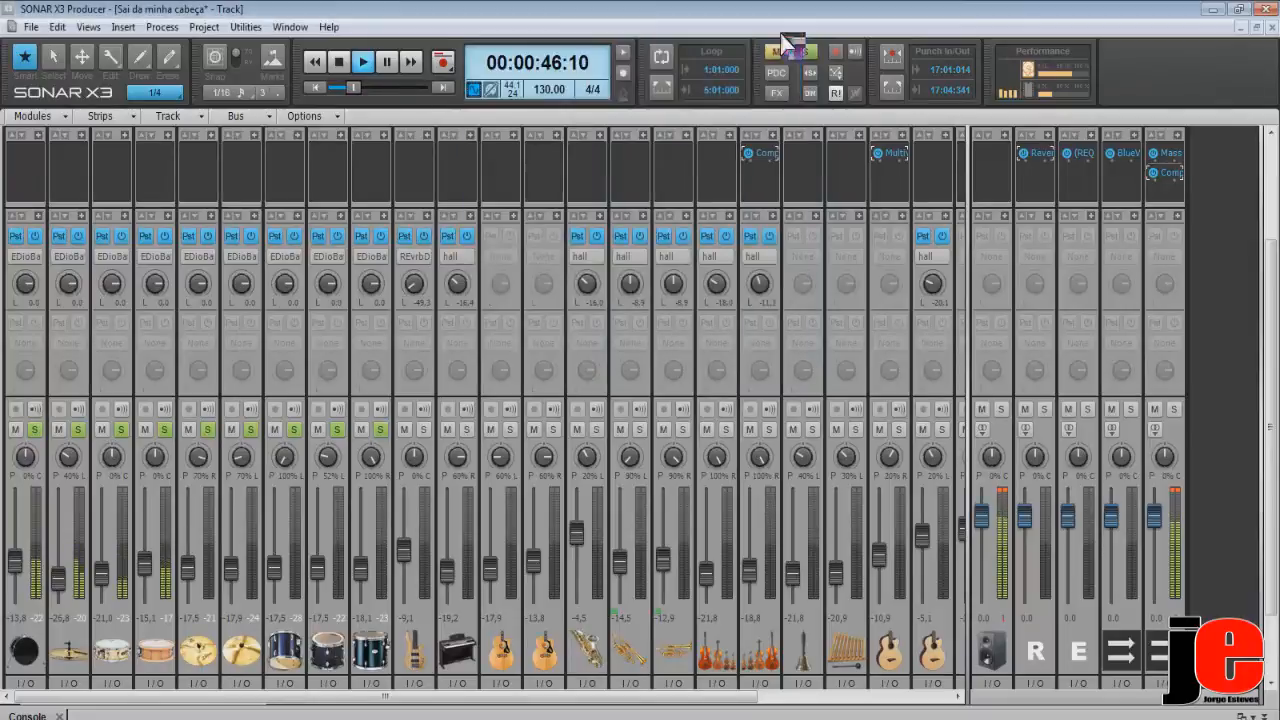
double_click(1165, 155)
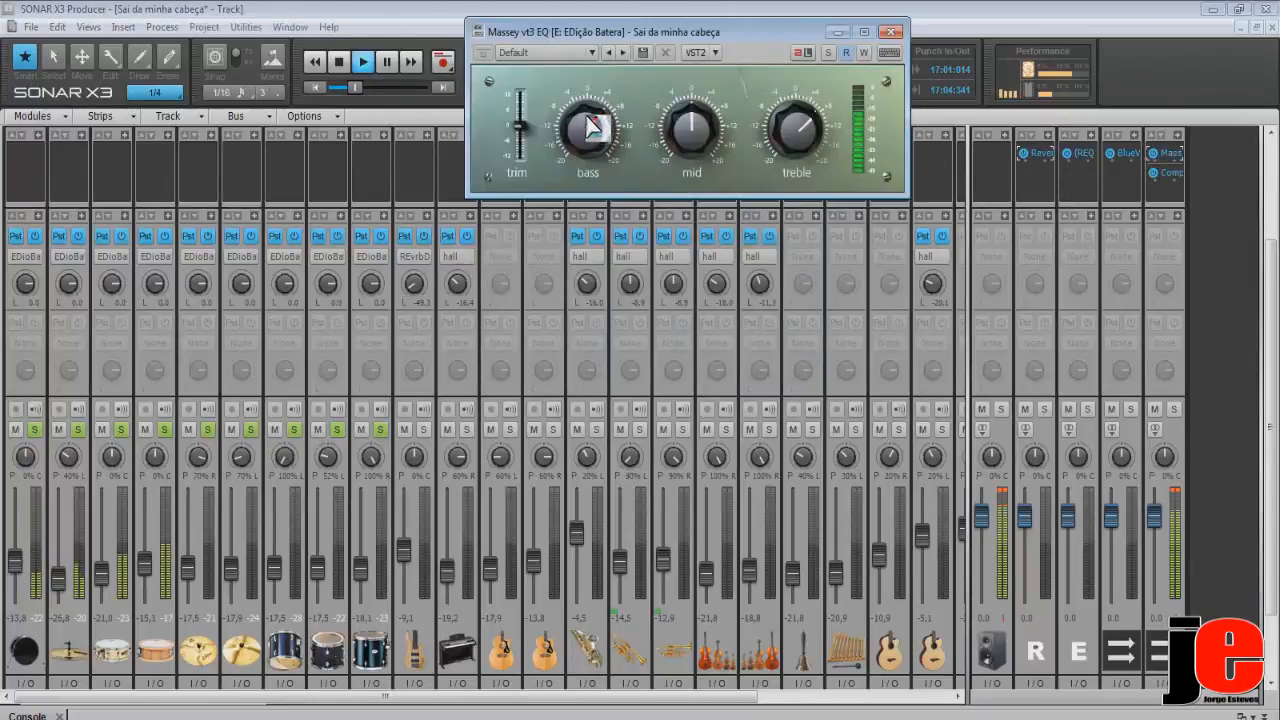
drag(587, 145, 592, 98)
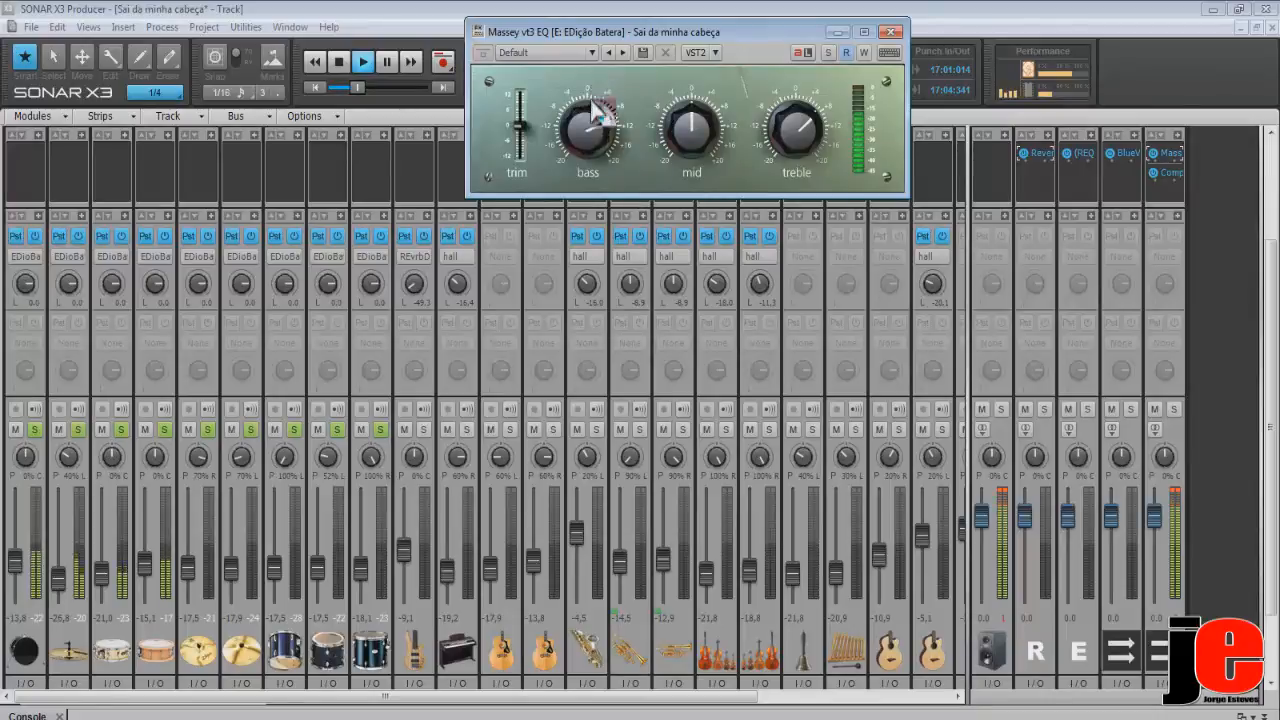
drag(760, 32, 762, 153)
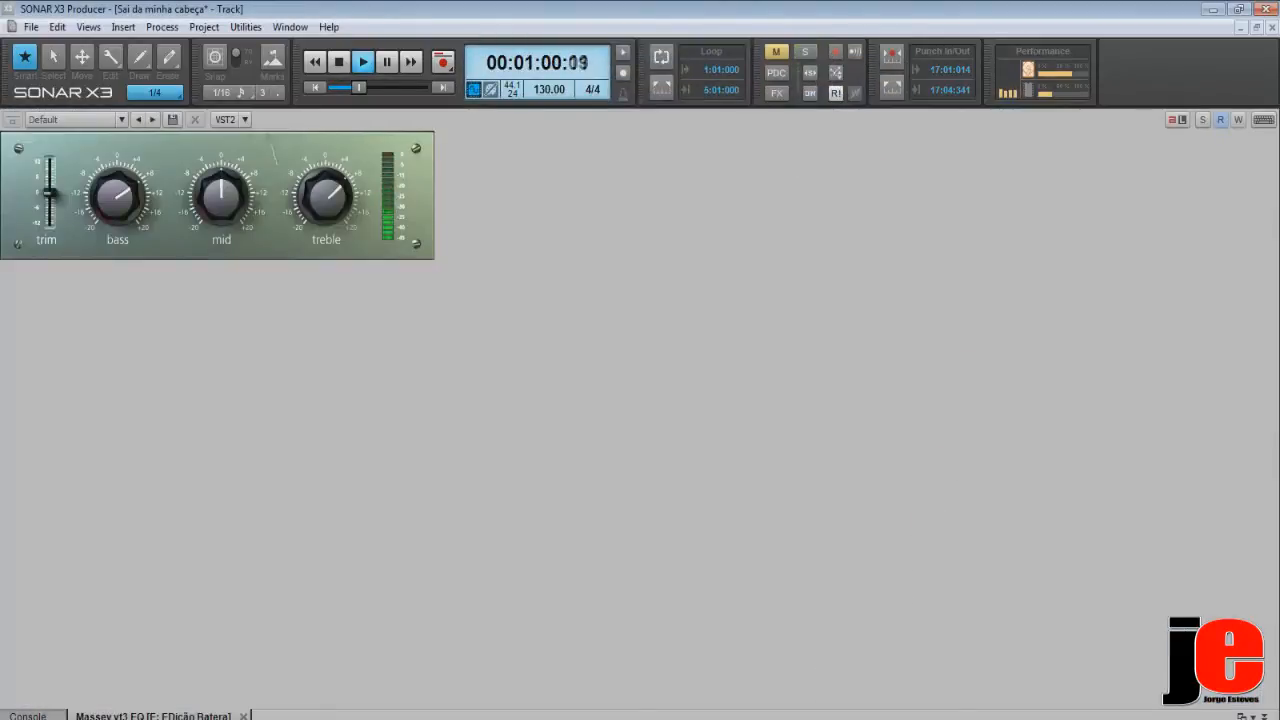
click(243, 716)
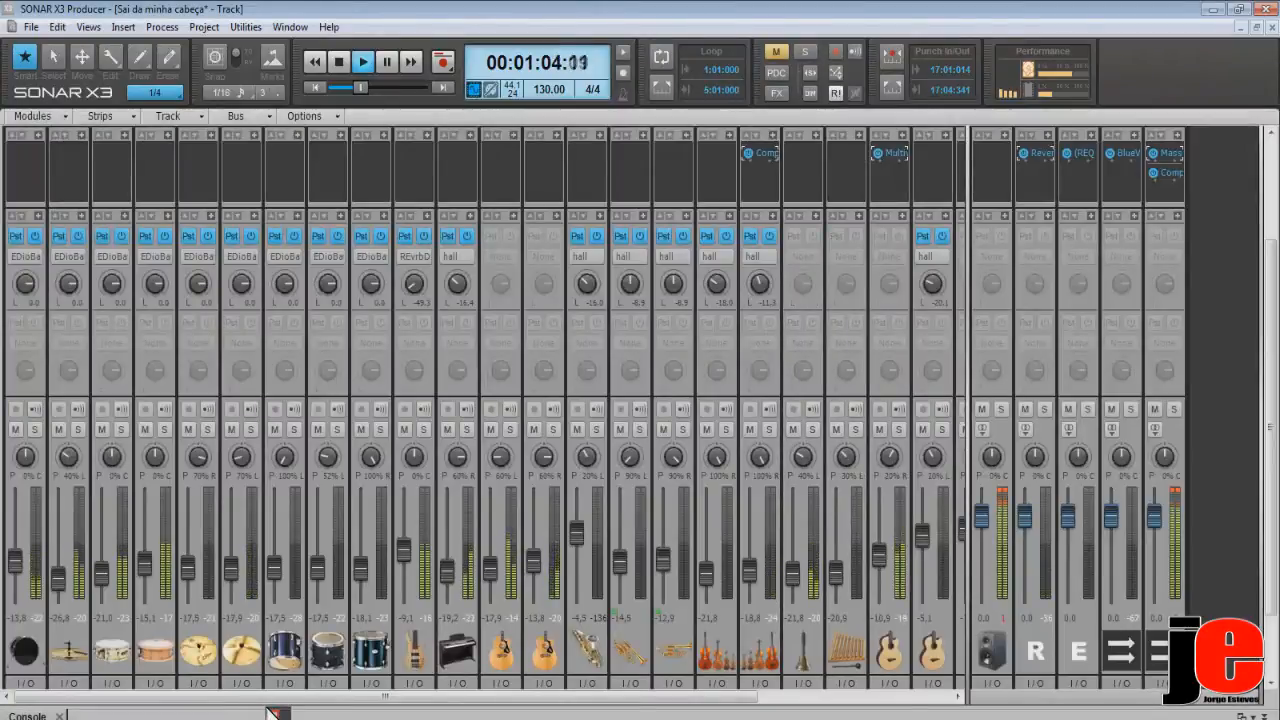
Set the gain of the drum bus's Sonitus compressor to 2.1 dB and close the plug-in.
double_click(1168, 173)
mouse_move(722, 198)
mouse_down()
mouse_move(726, 228)
mouse_move(735, 211)
mouse_up()
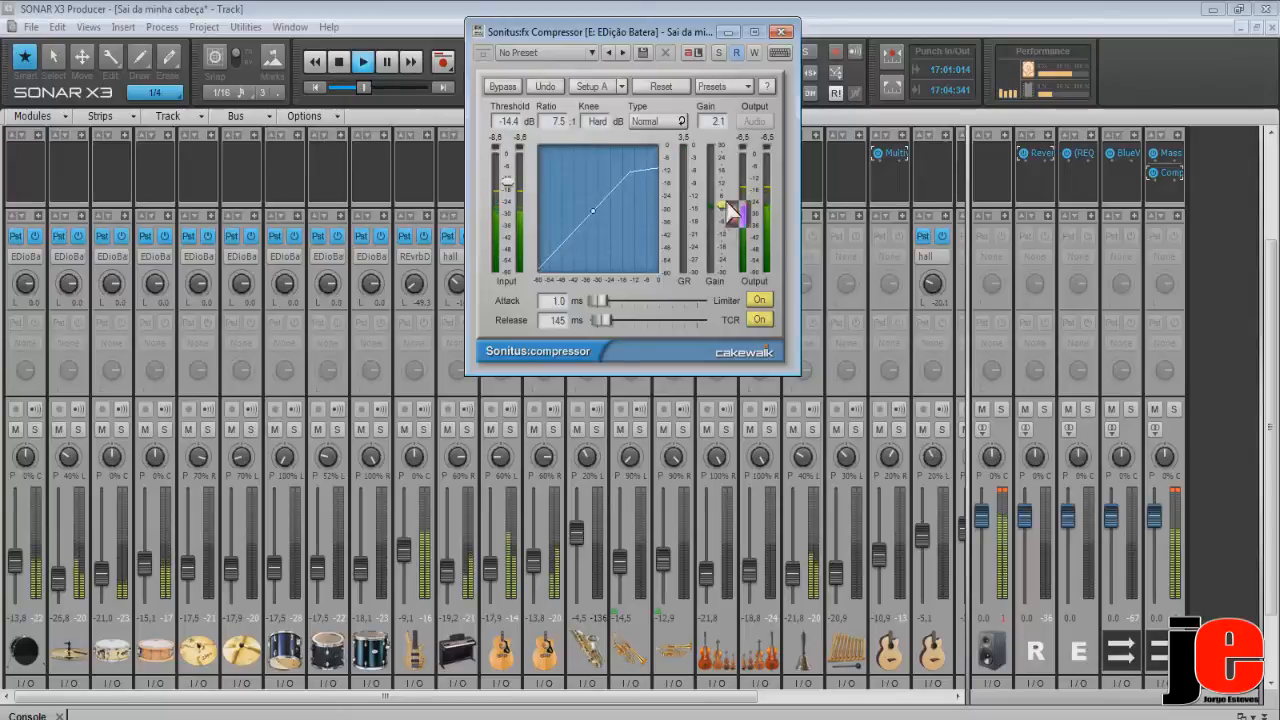
click(781, 33)
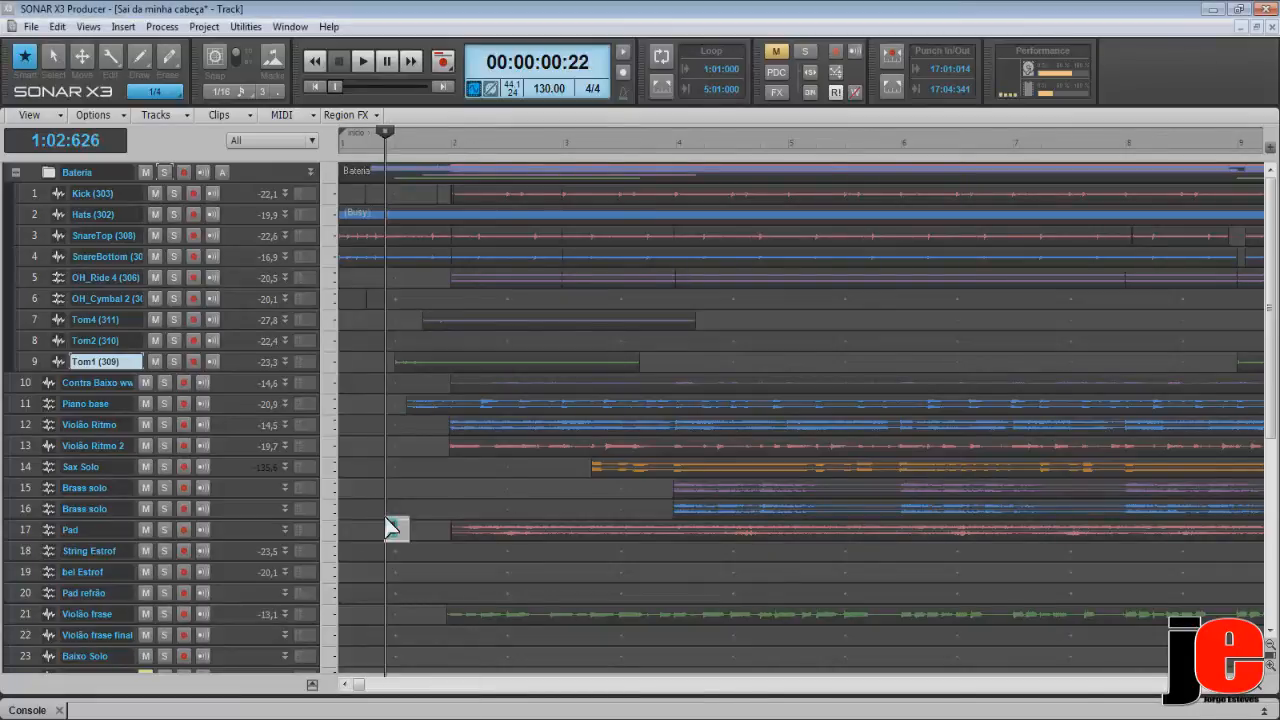
Expand the voz track in the track view to examine its chain of insert effects, and collapse it.
scroll(390, 520, down, 3)
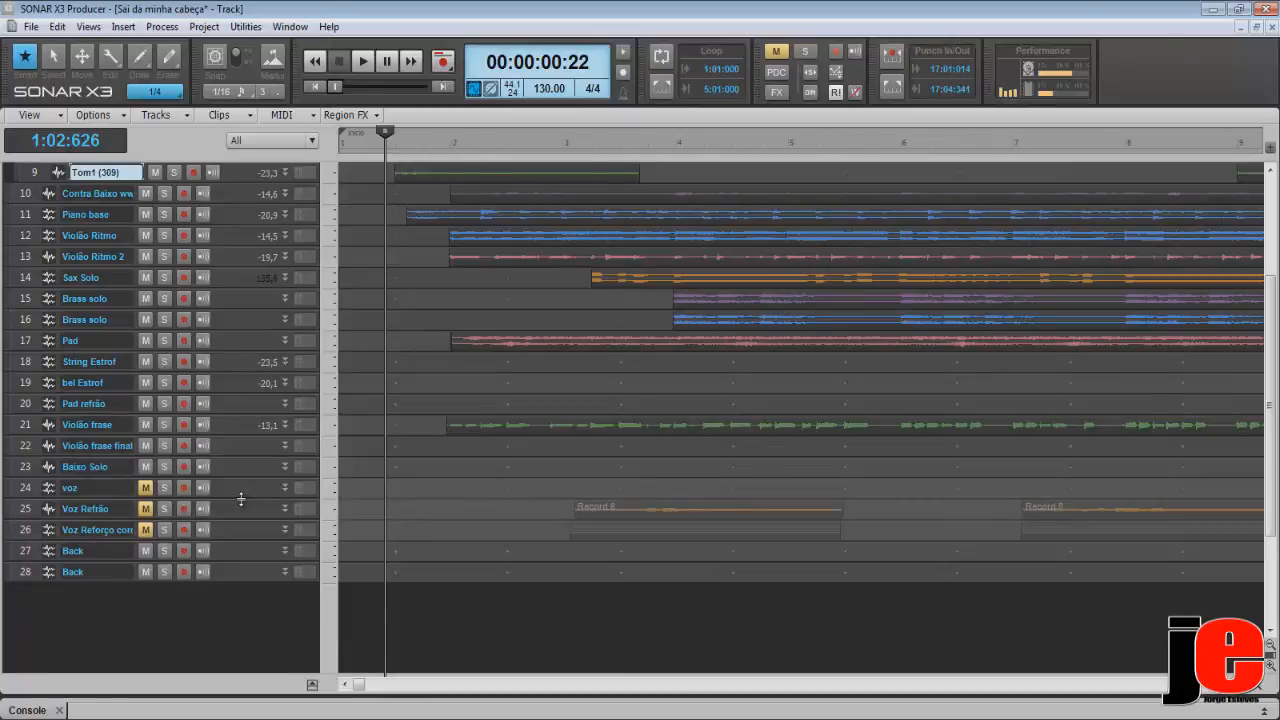
drag(241, 499, 262, 603)
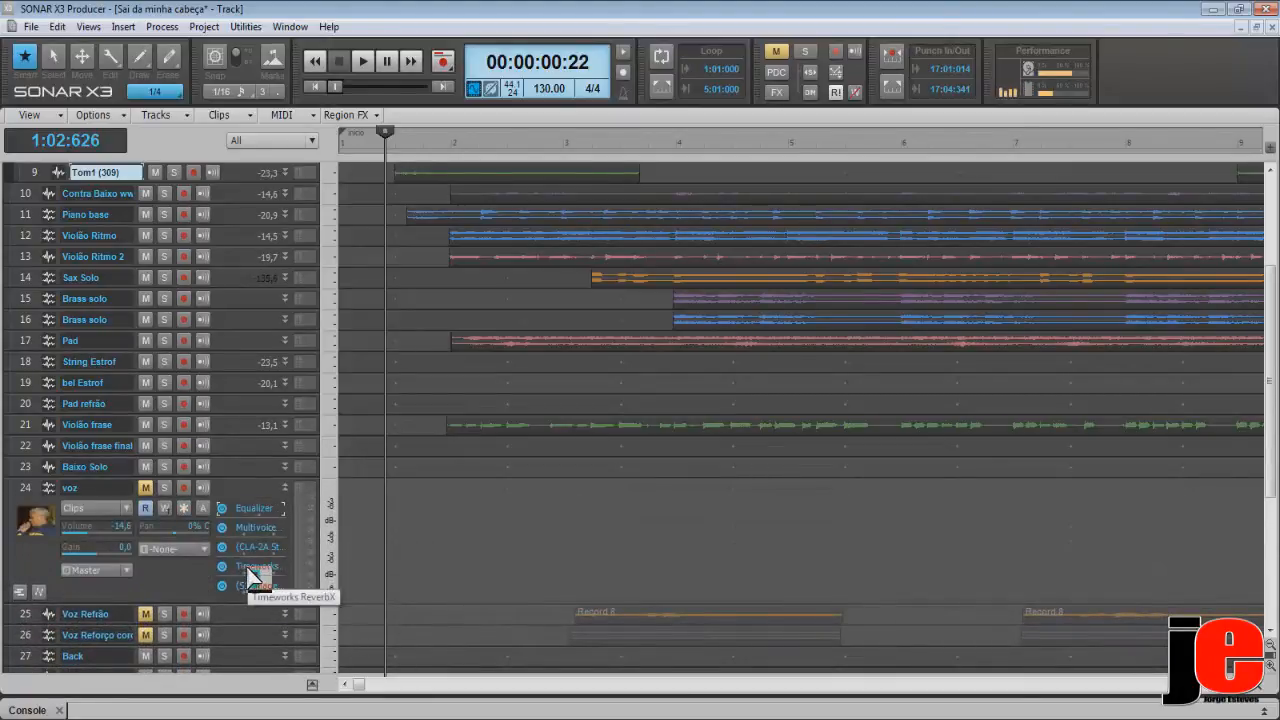
double_click(287, 499)
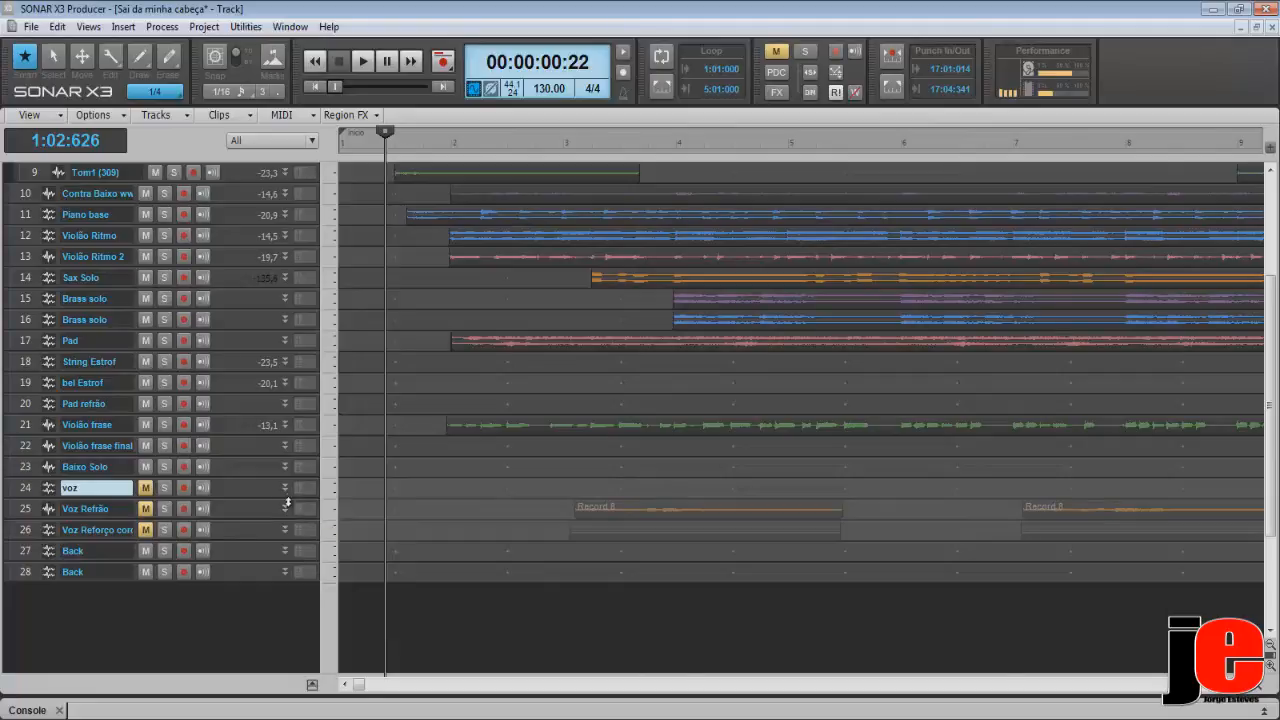
Expand the voz track and split its vocal clip shortly after measure 19 and at 21:01:882, isolating a middle phrase.
drag(288, 498, 297, 583)
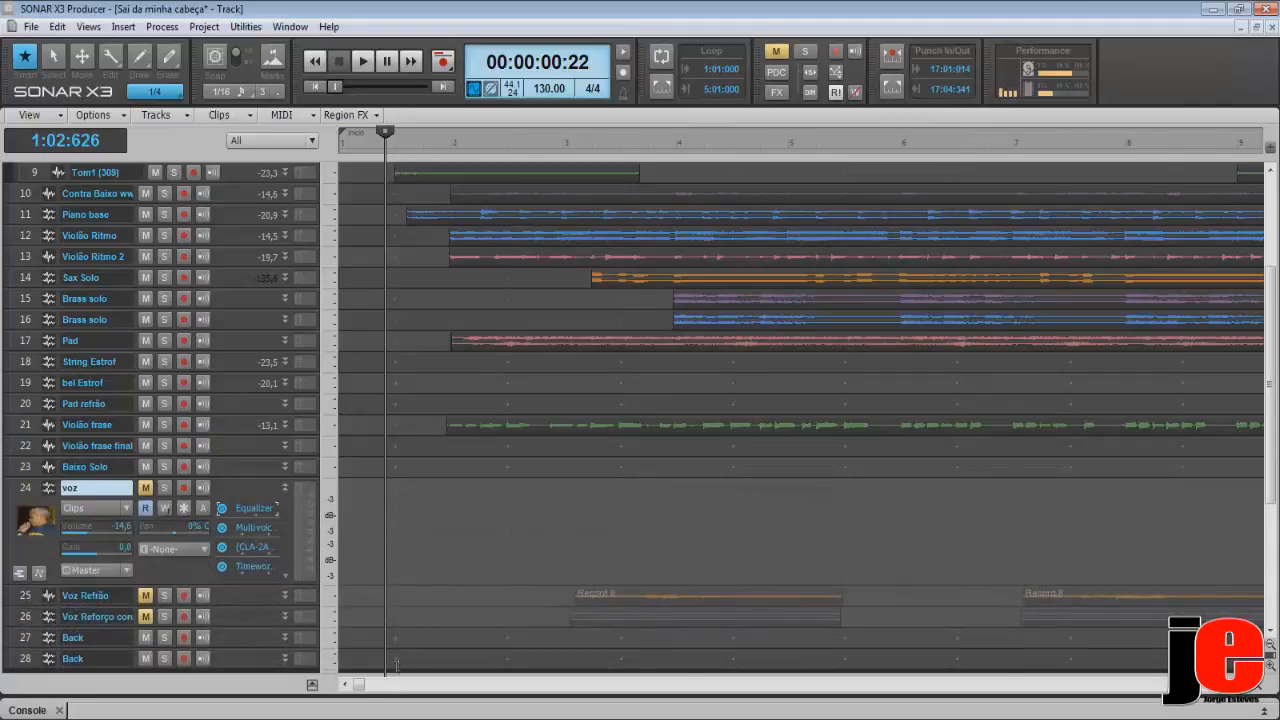
drag(362, 685, 451, 689)
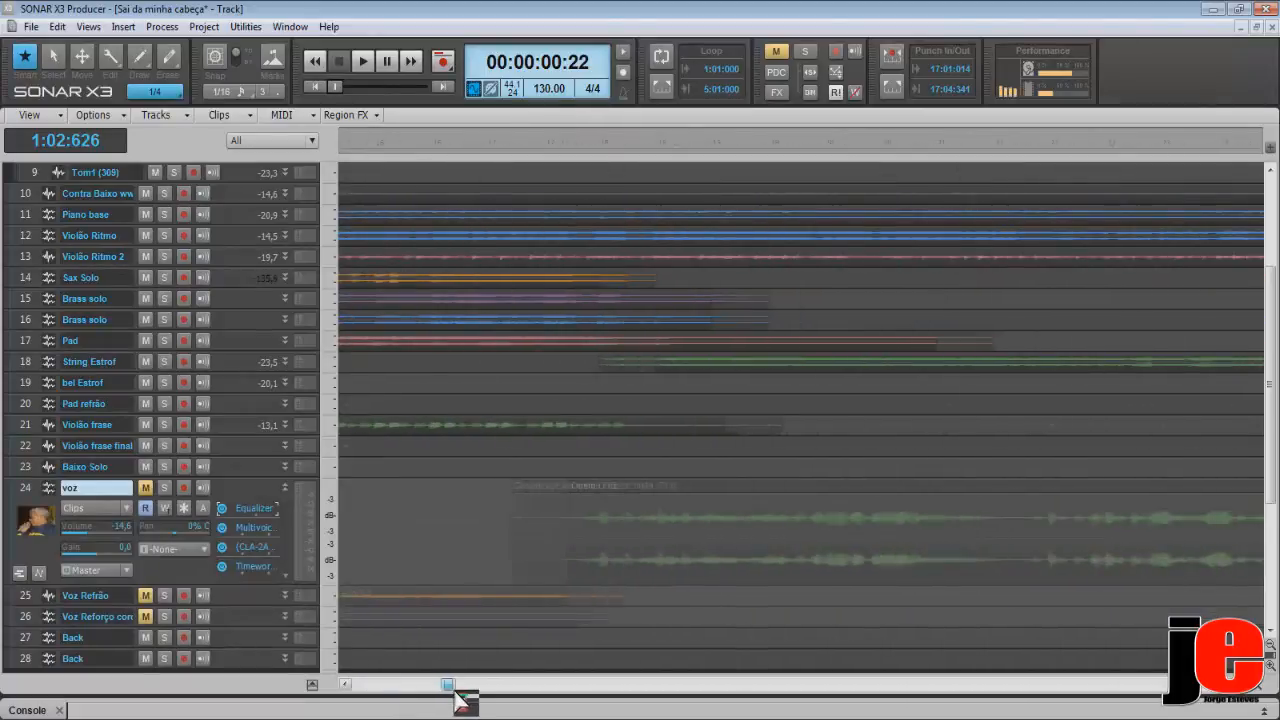
click(758, 484)
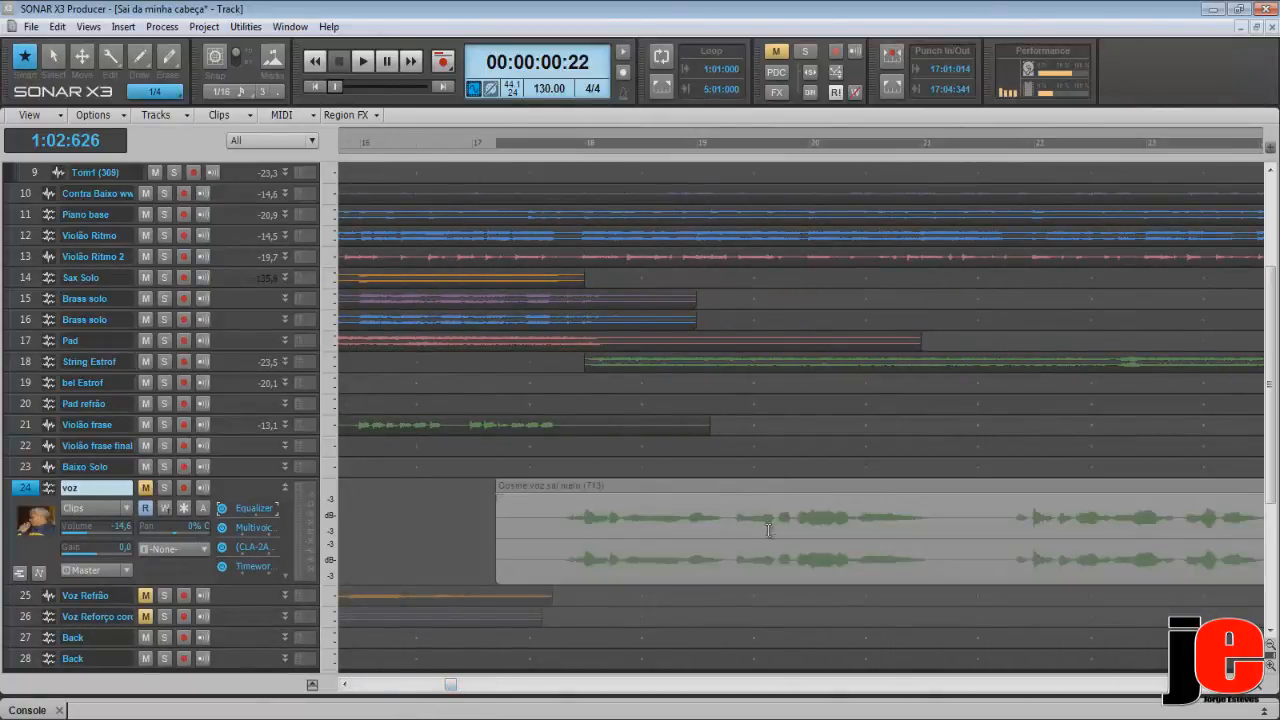
click(734, 520)
key(s)
click(948, 548)
key(s)
Look at the options for inserting an effect on the middle vocal clip, dismiss them, and collapse the voz track.
right_click(938, 494)
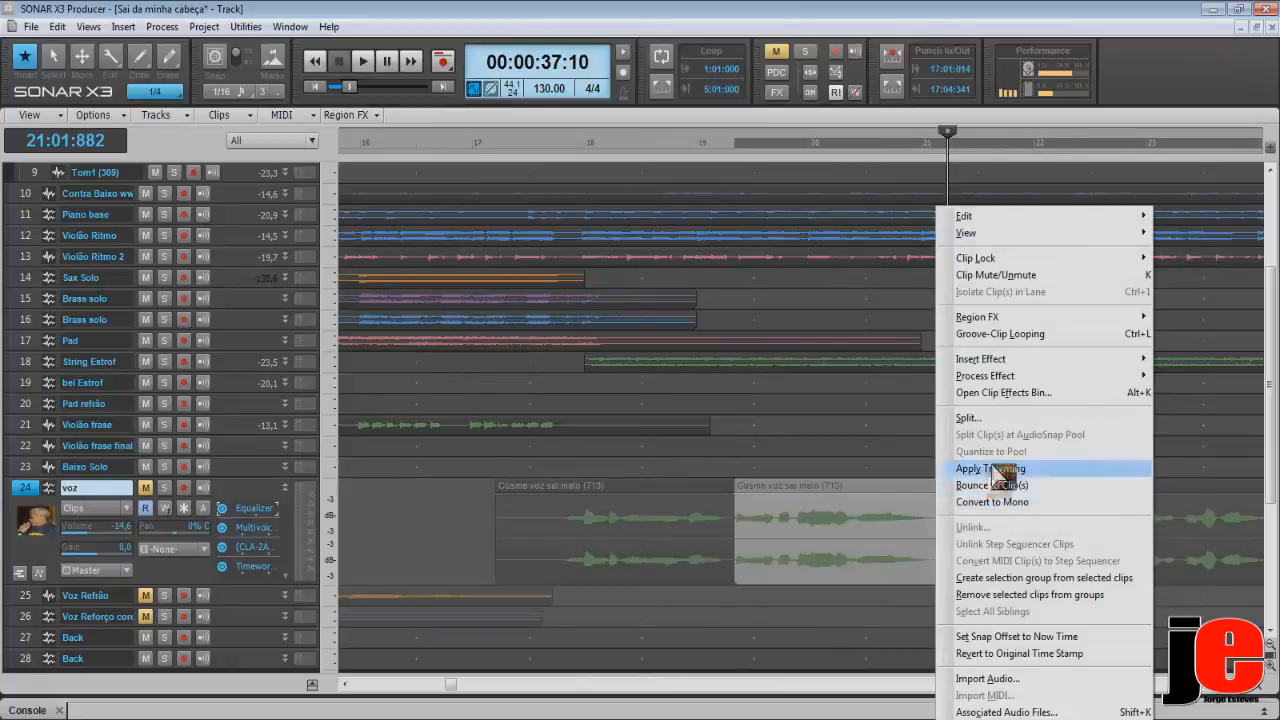
mouse_move(1145, 362)
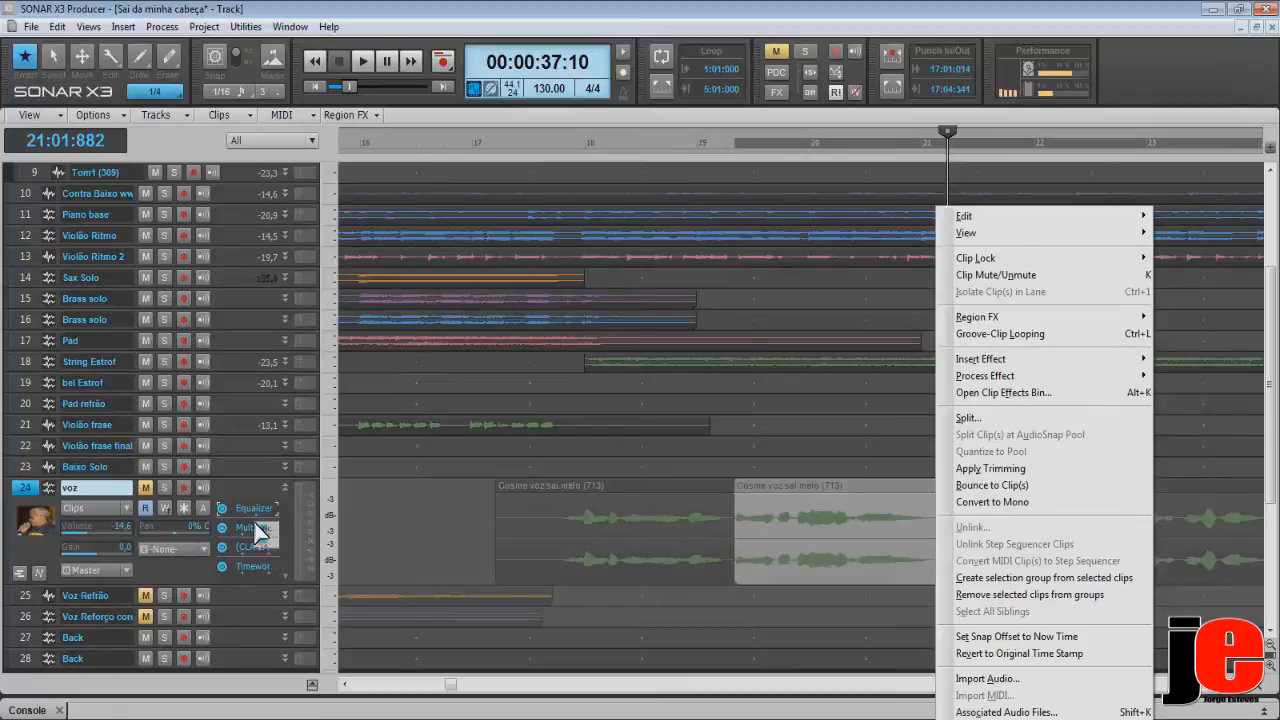
click(853, 455)
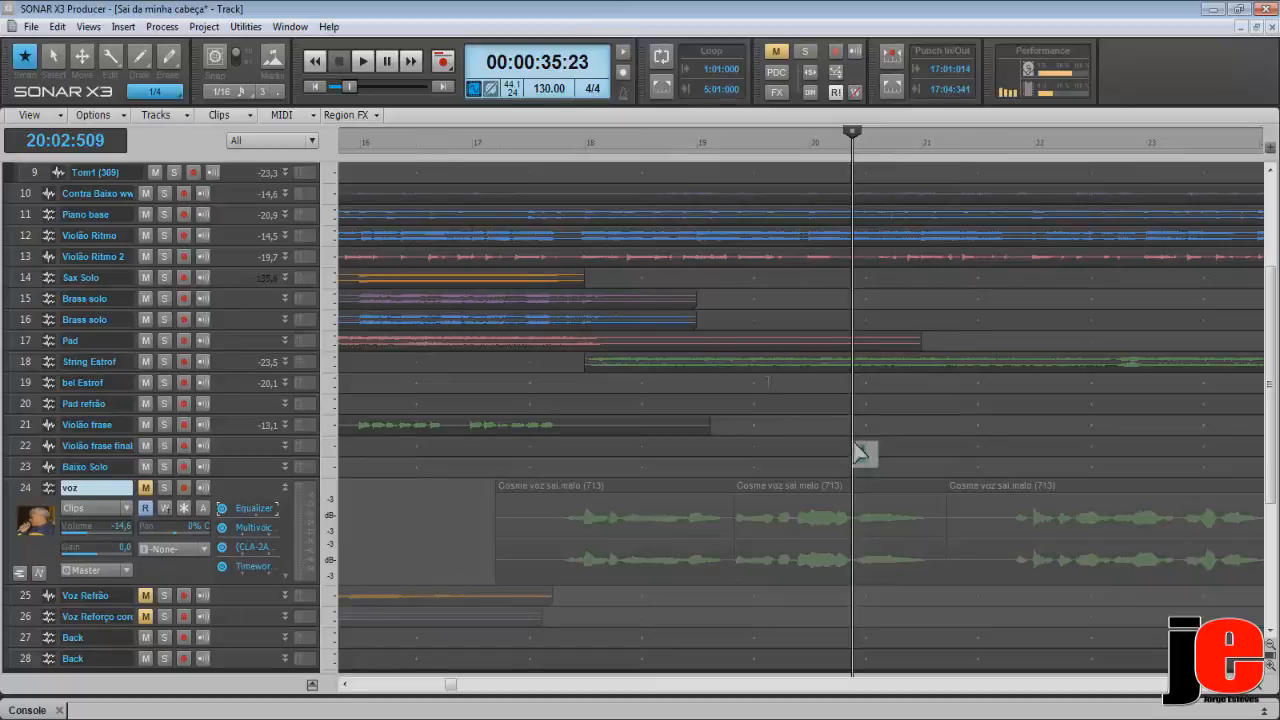
click(287, 497)
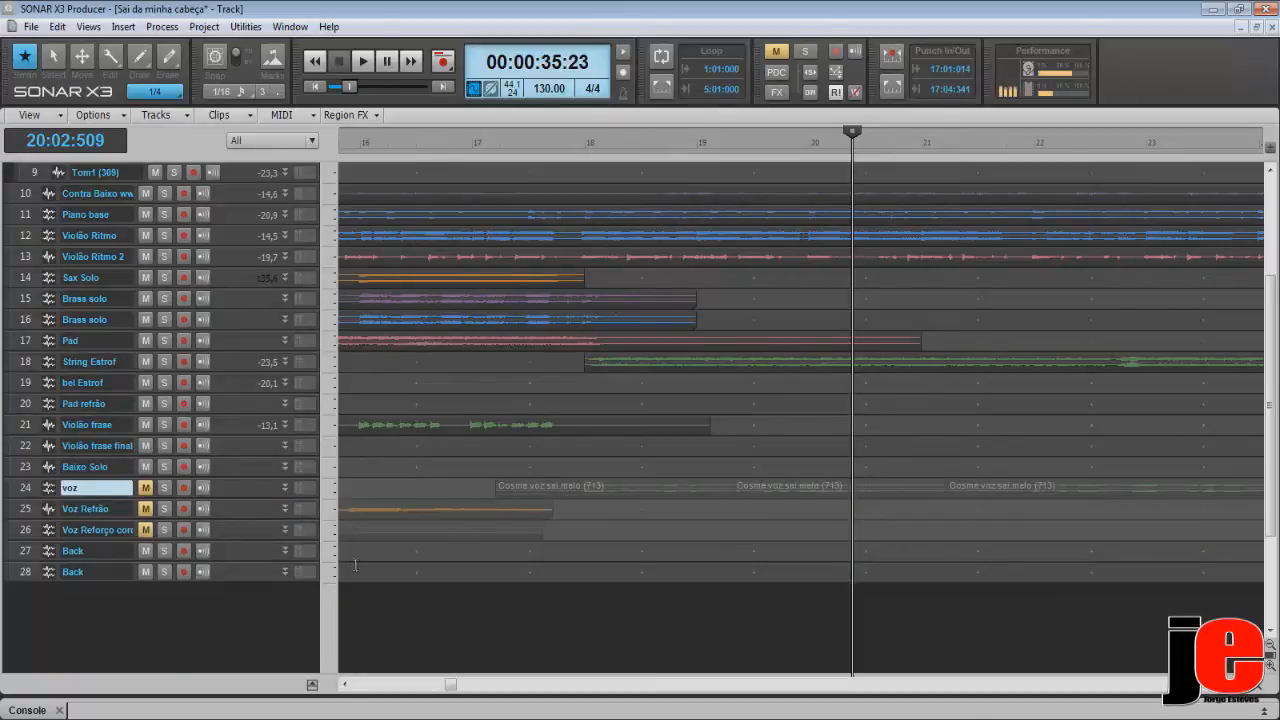
Insert a new stereo bus after the EDição Batera bus in the console.
click(28, 710)
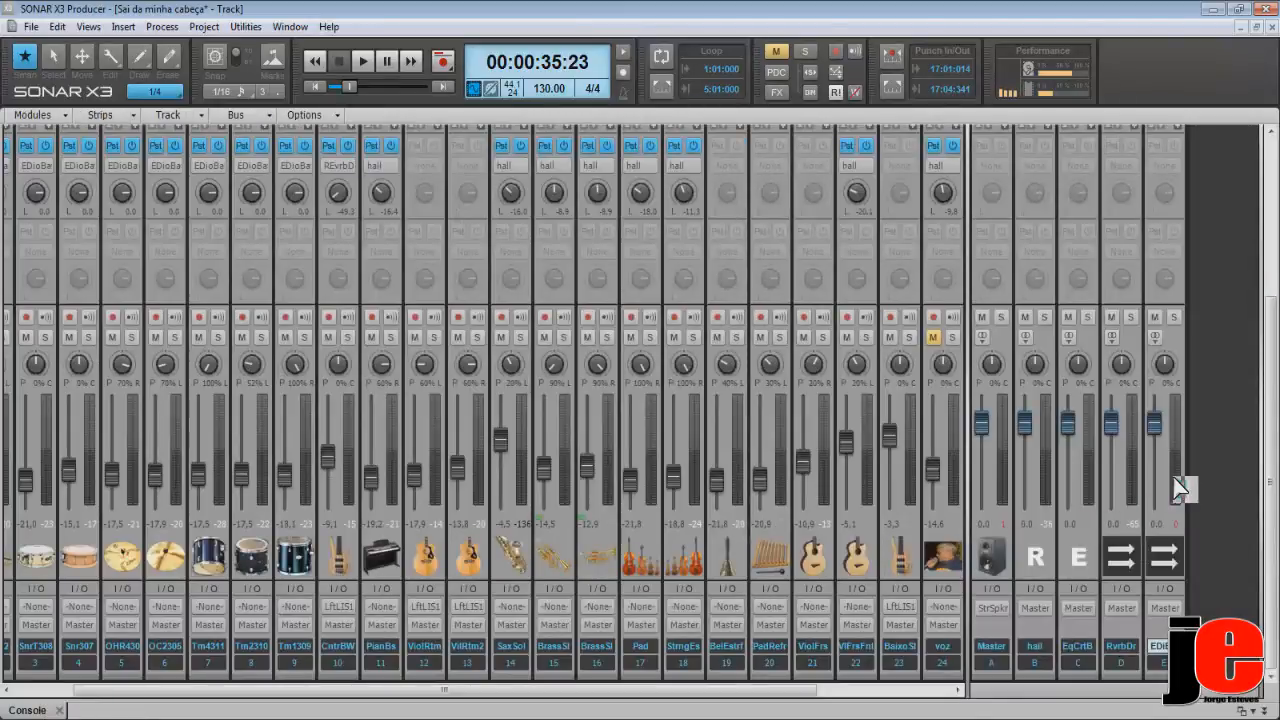
right_click(1244, 256)
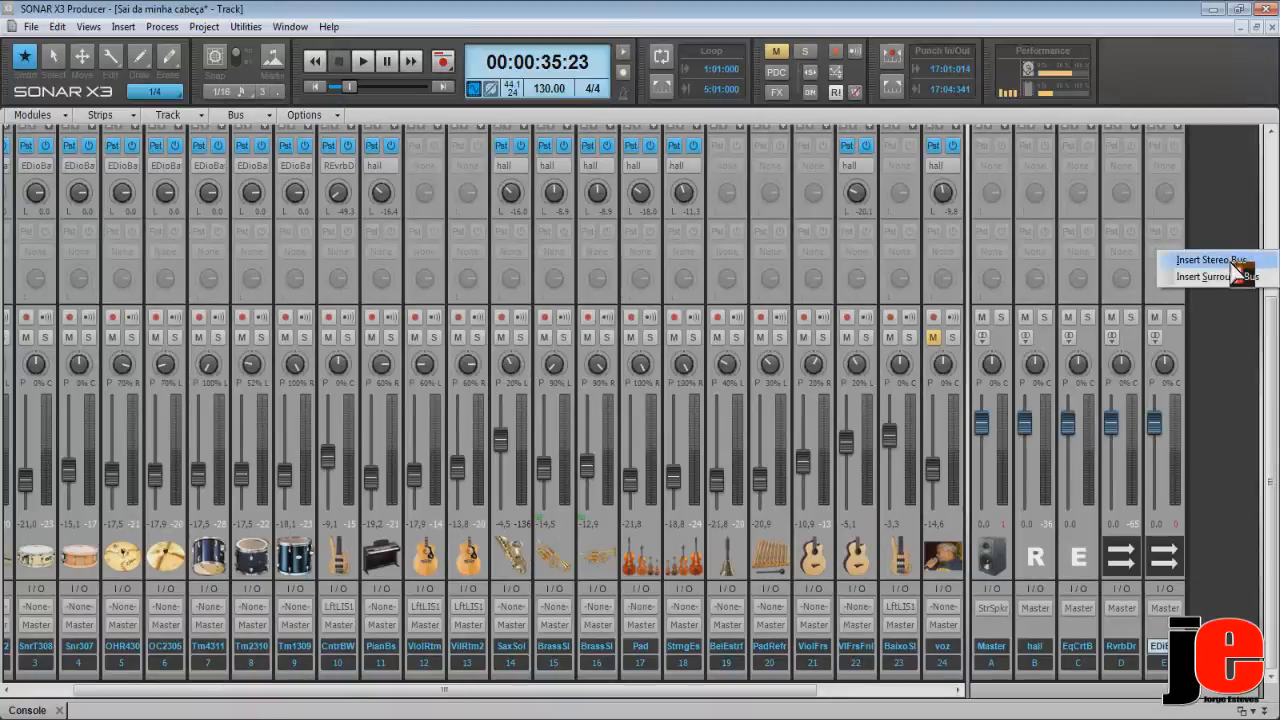
click(1237, 262)
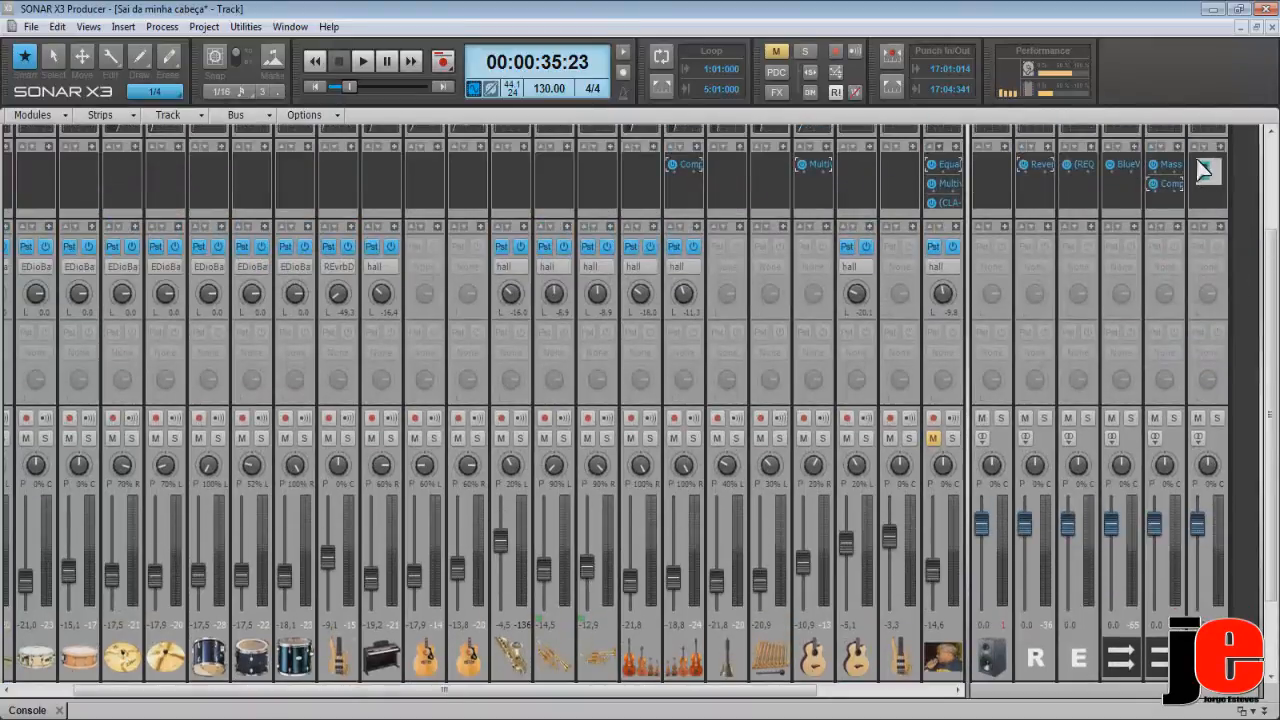
Add the Sonitus:fx Reverb to Bus F, open its preset list, and close the plug-in.
right_click(1206, 172)
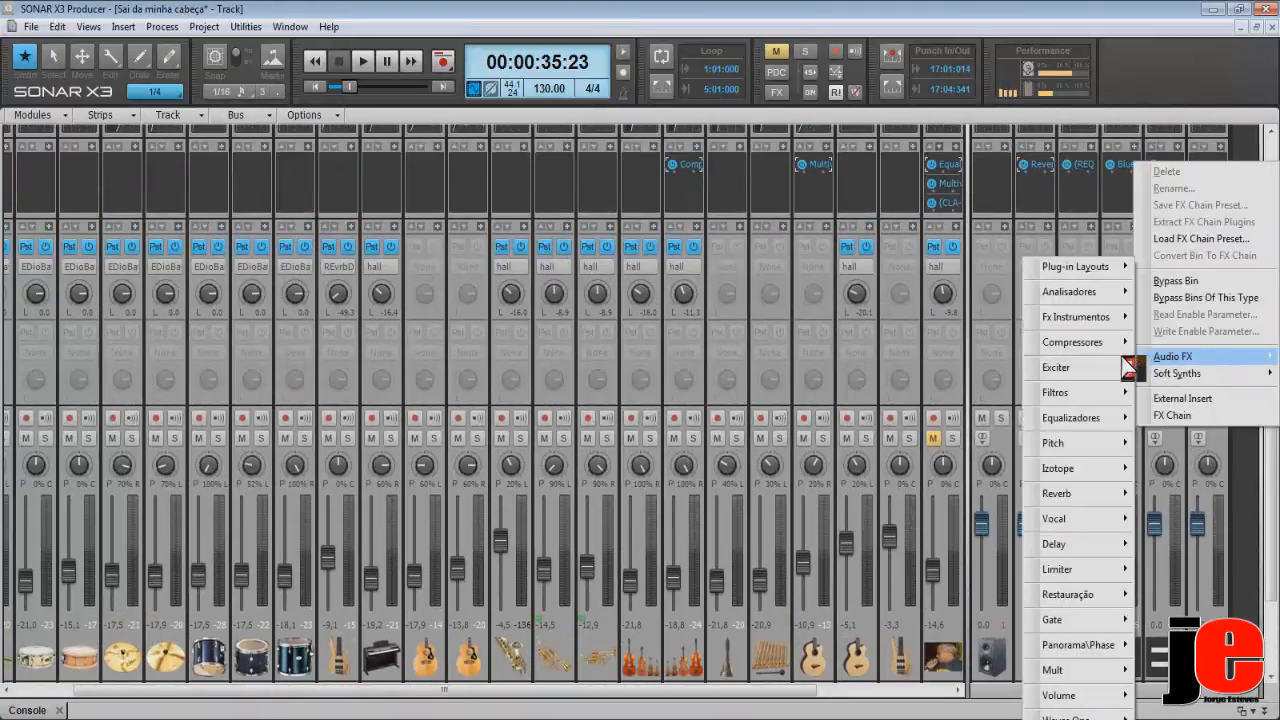
mouse_move(1045, 493)
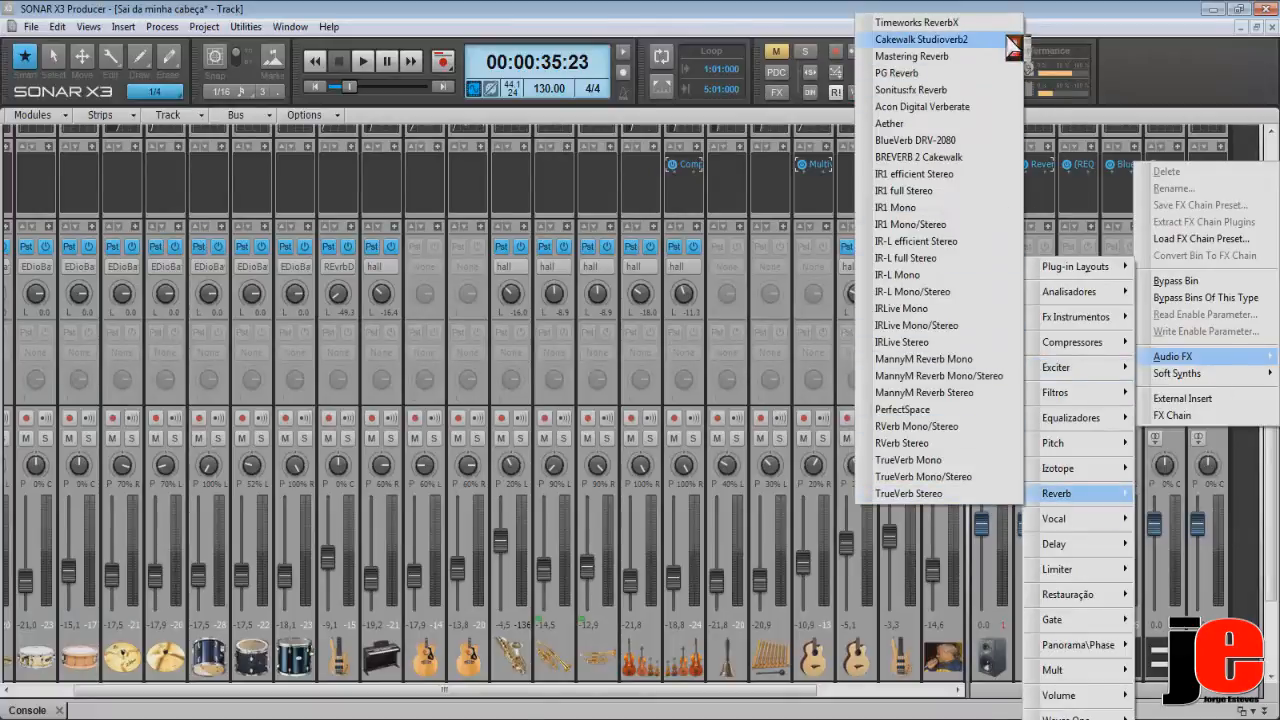
click(960, 90)
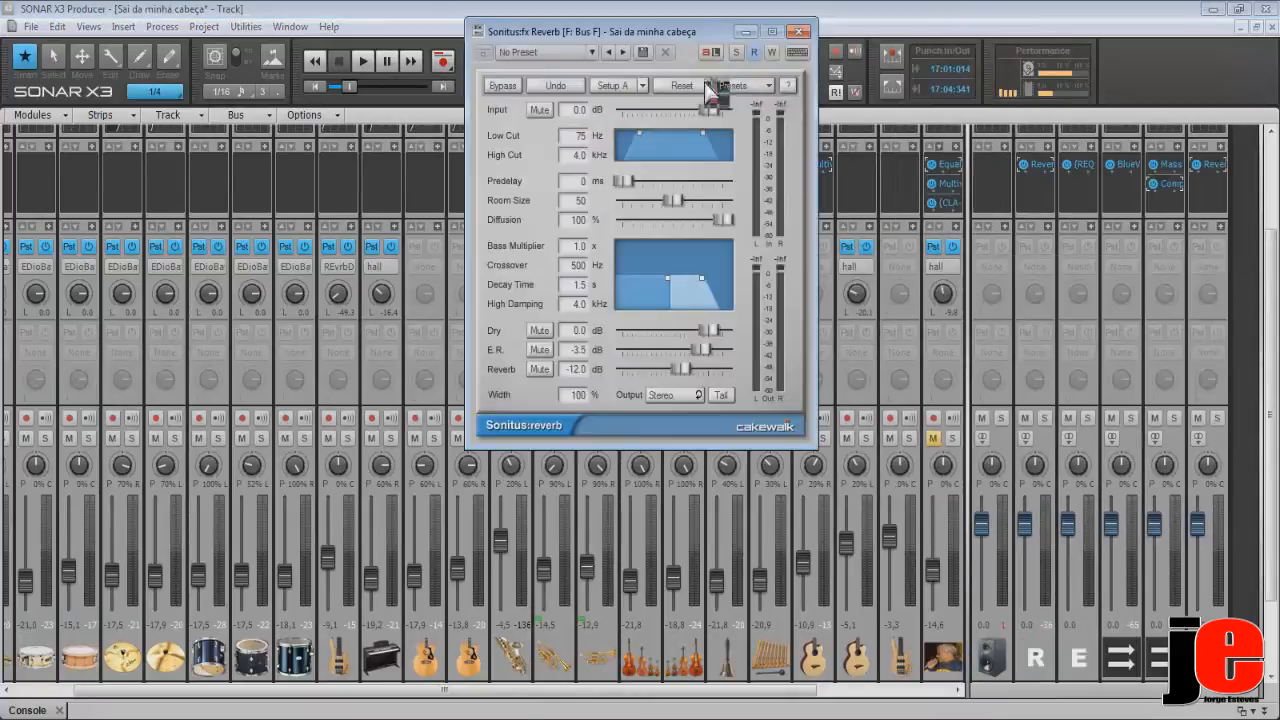
click(772, 88)
mouse_move(775, 148)
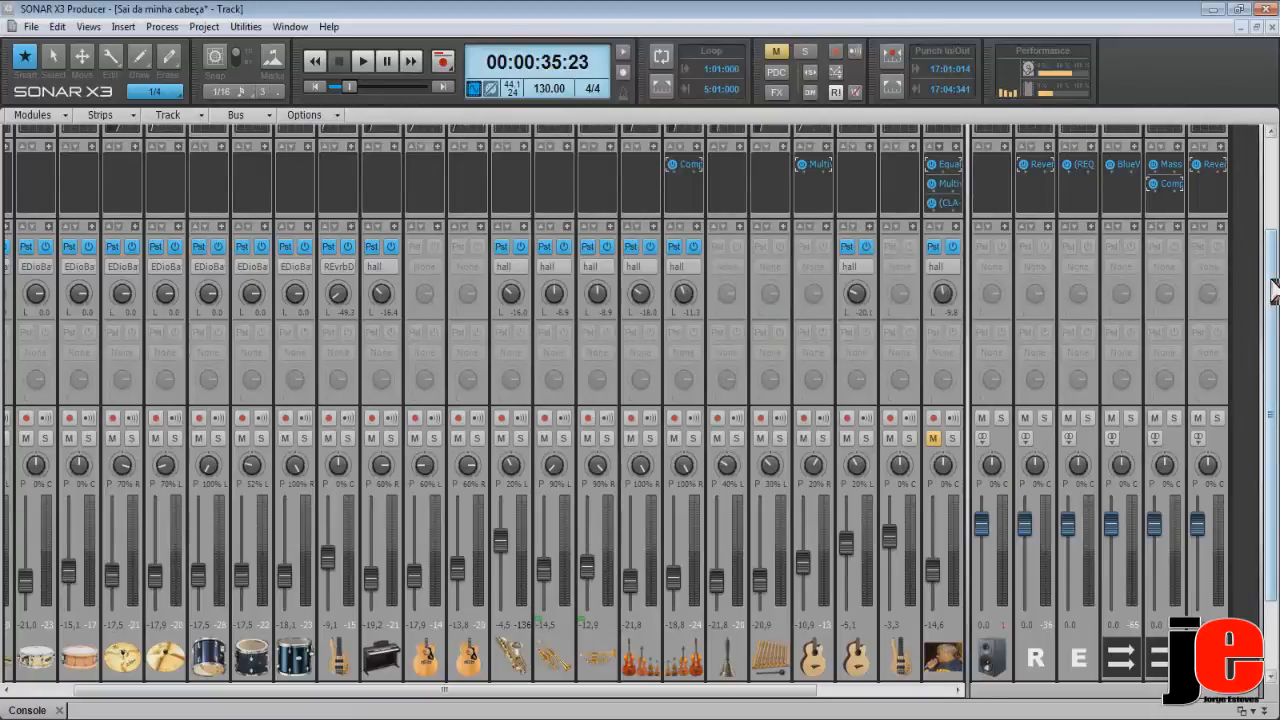
Select all nine drum tracks in the console and add a second send to Bus F on them.
scroll(1265, 280, down, 3)
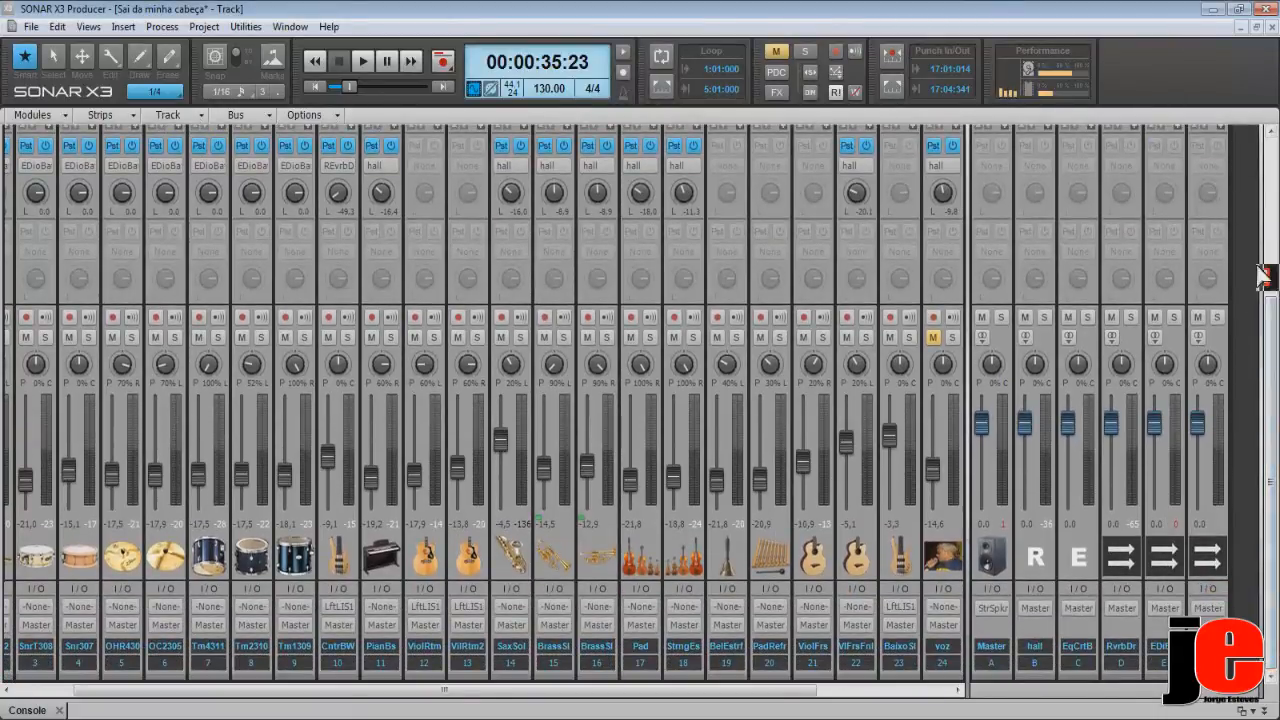
drag(155, 692, 375, 666)
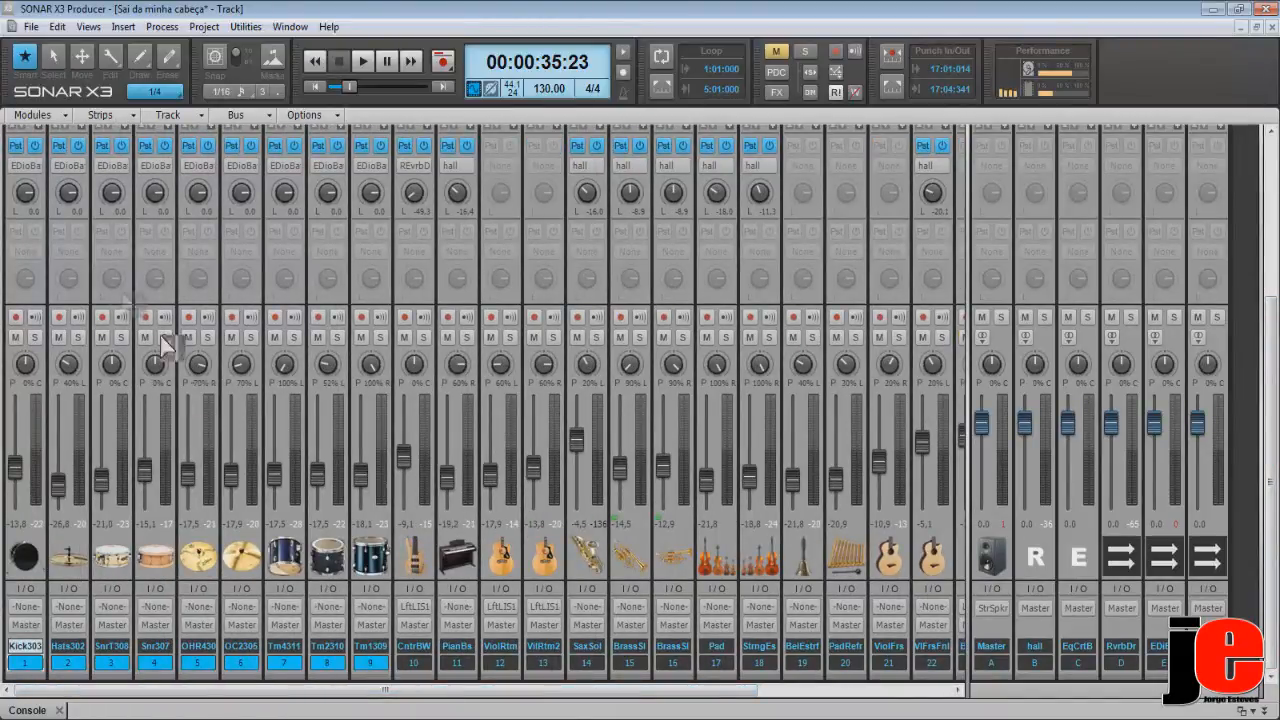
click(58, 255)
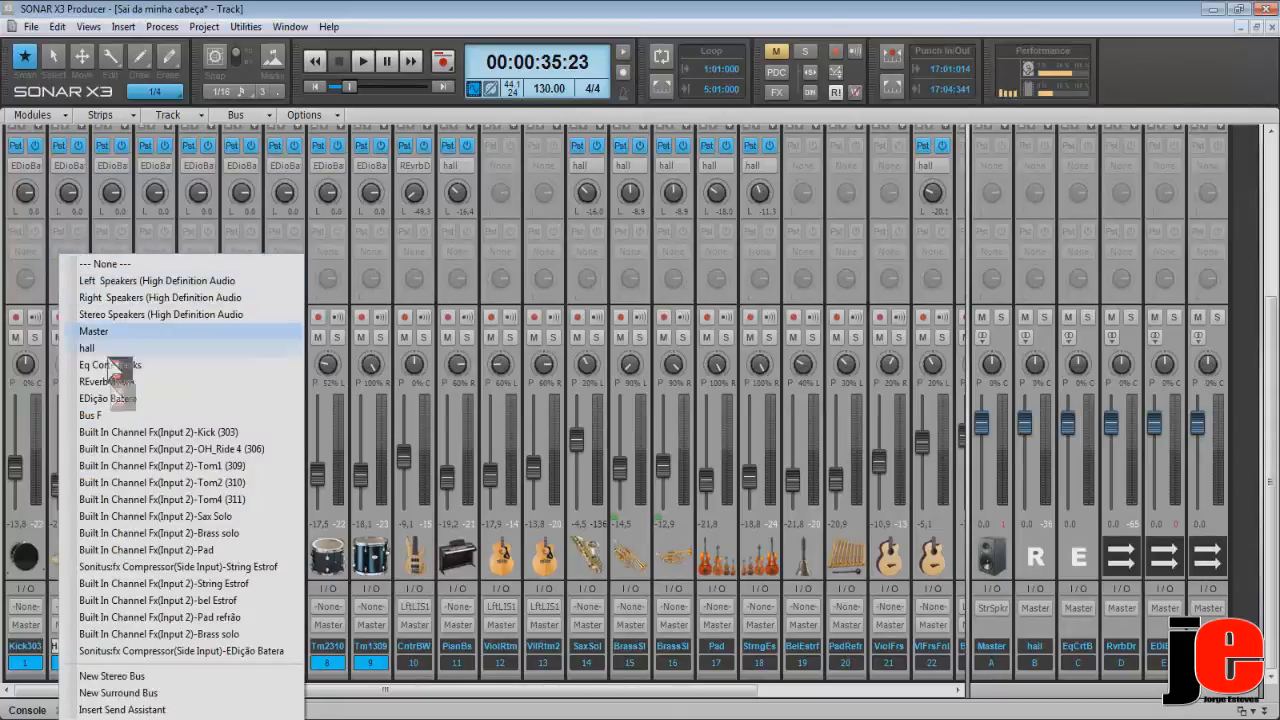
click(113, 416)
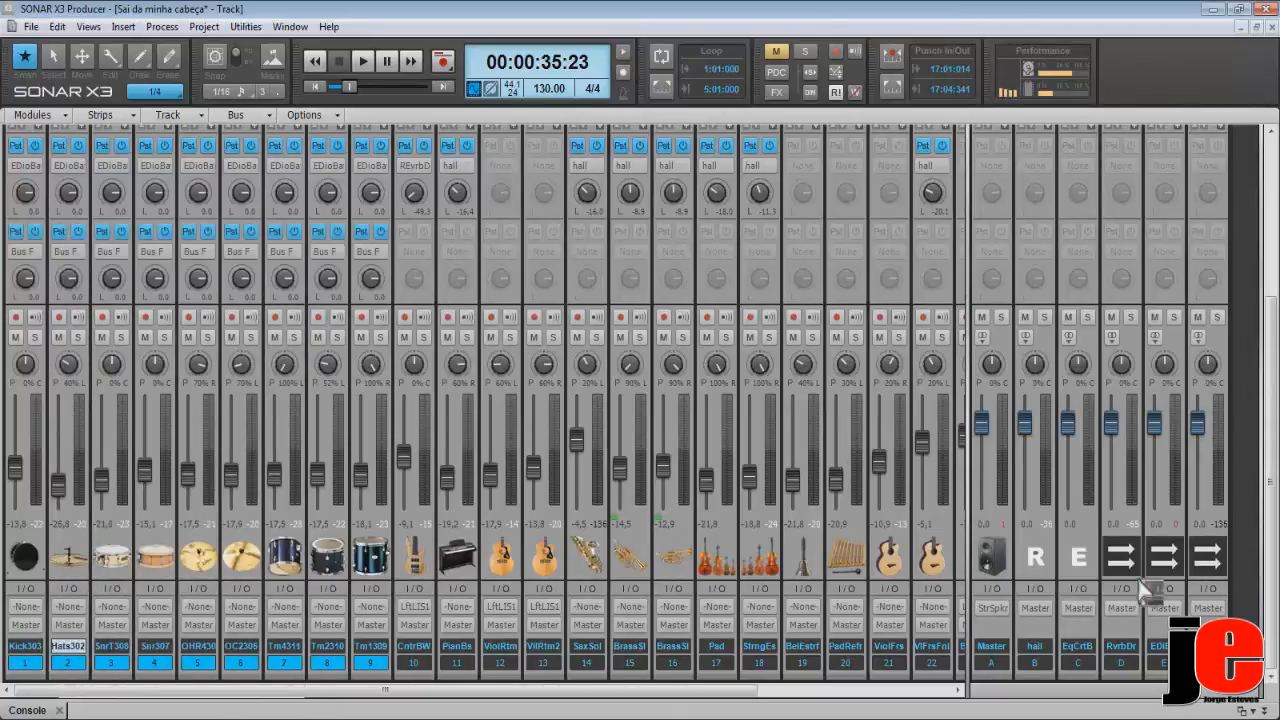
Start playback, solo the kick track, and set its Bus F send level to -51.5.
drag(1274, 449, 1273, 410)
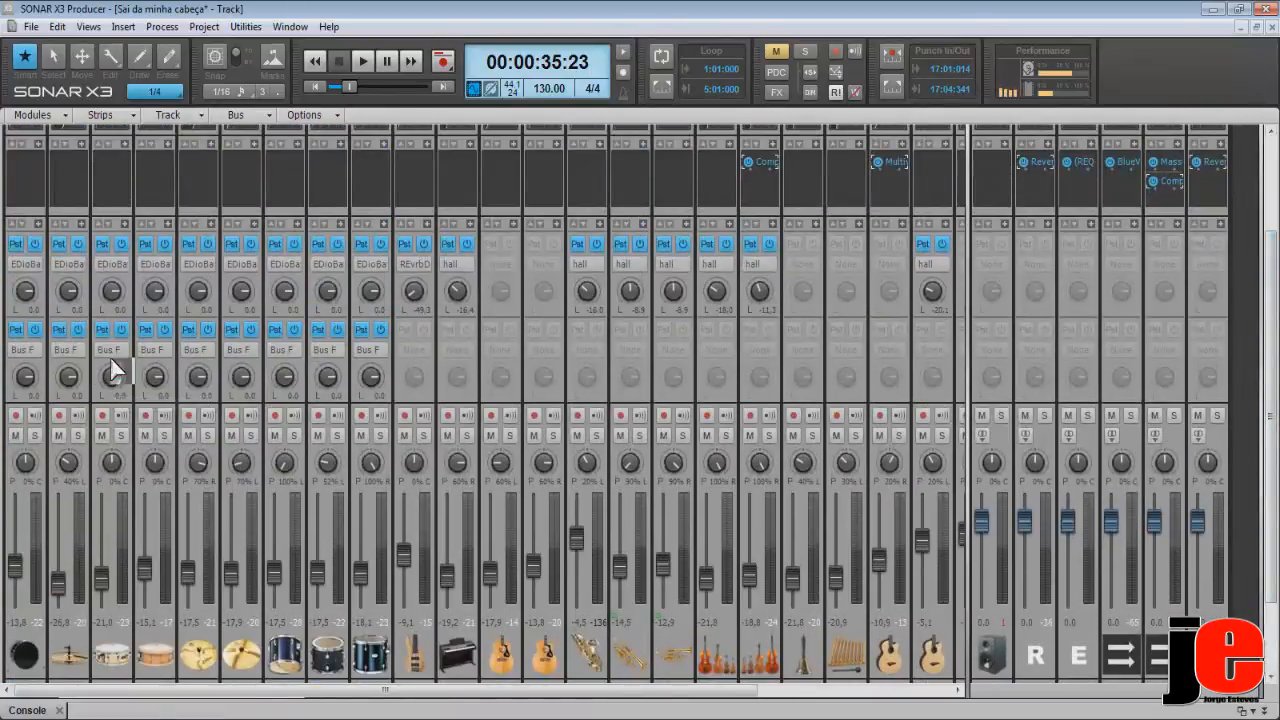
key(space)
click(35, 436)
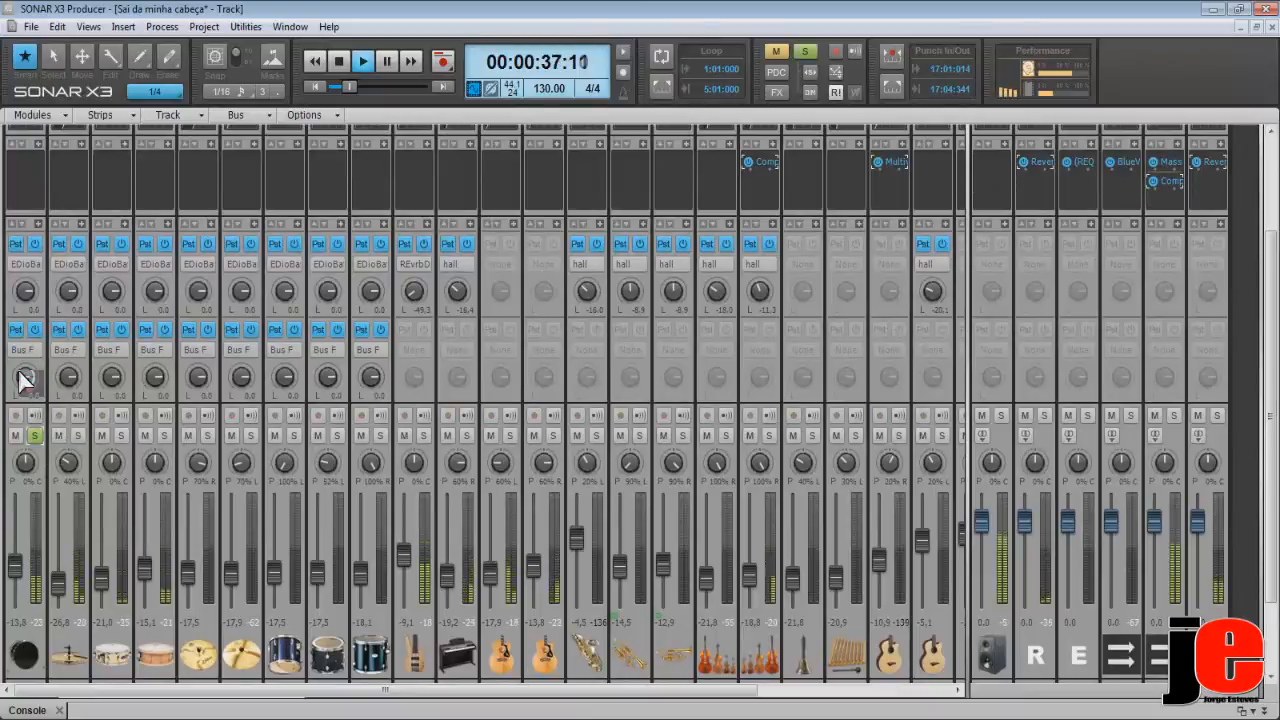
scroll(22, 376, down, 10)
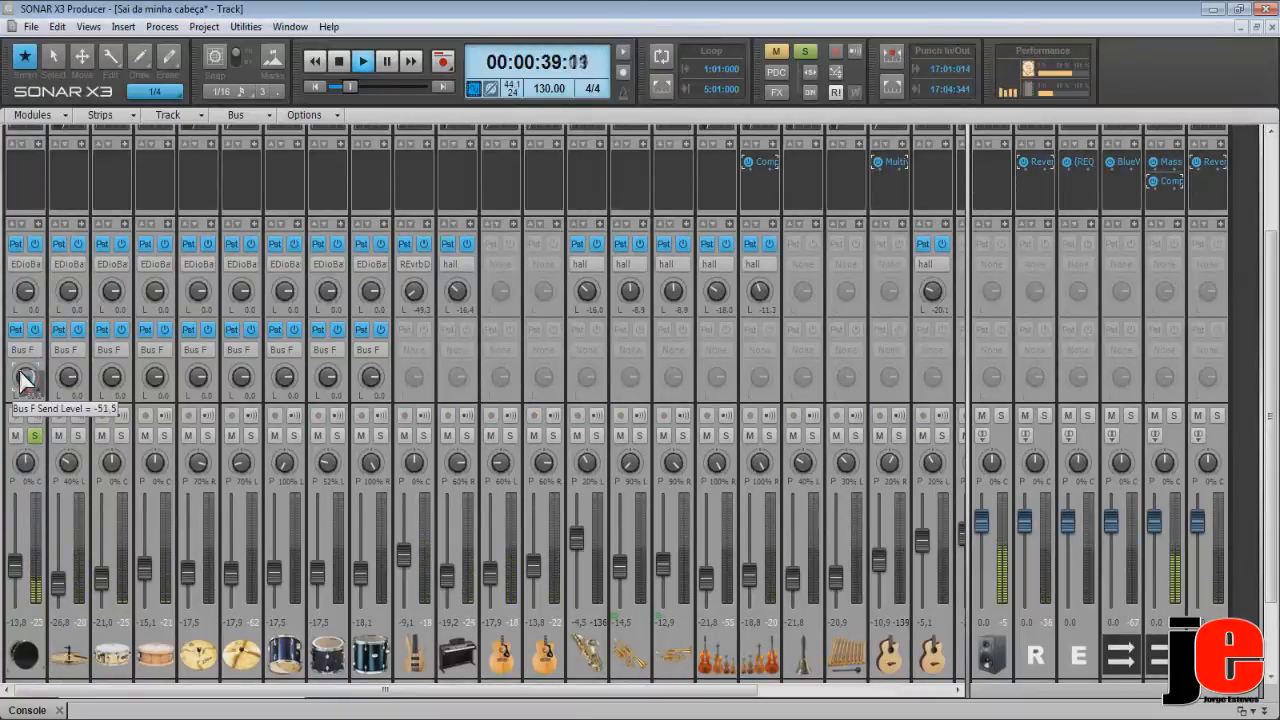
Solo the hats track, lower its Bus F send level, and set the top snare's Bus F send to -10.5.
click(78, 436)
scroll(69, 378, down, 3)
scroll(69, 378, down, 2)
scroll(112, 378, down, 2)
scroll(112, 378, down, 1)
Set the Bus F send levels to -16.2 on the second snare and to -26.5 and -30.0 on the two cymbal tracks.
scroll(155, 378, down, 4)
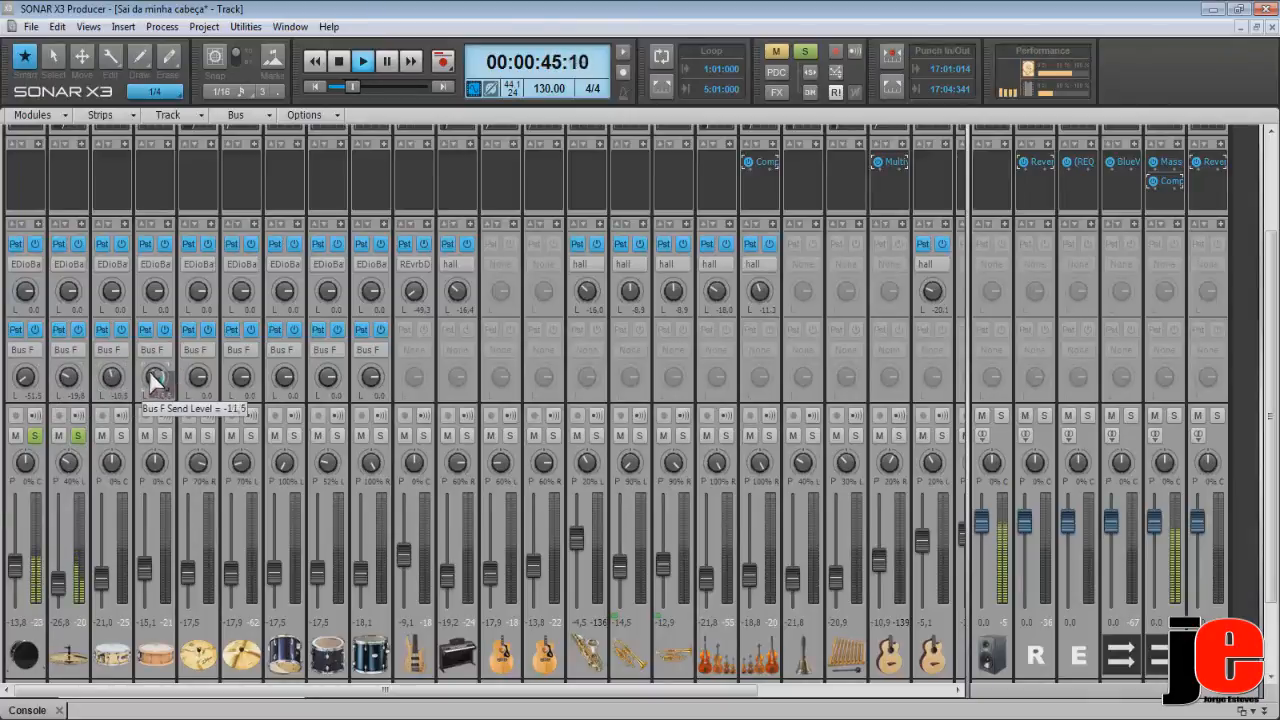
scroll(197, 378, down, 4)
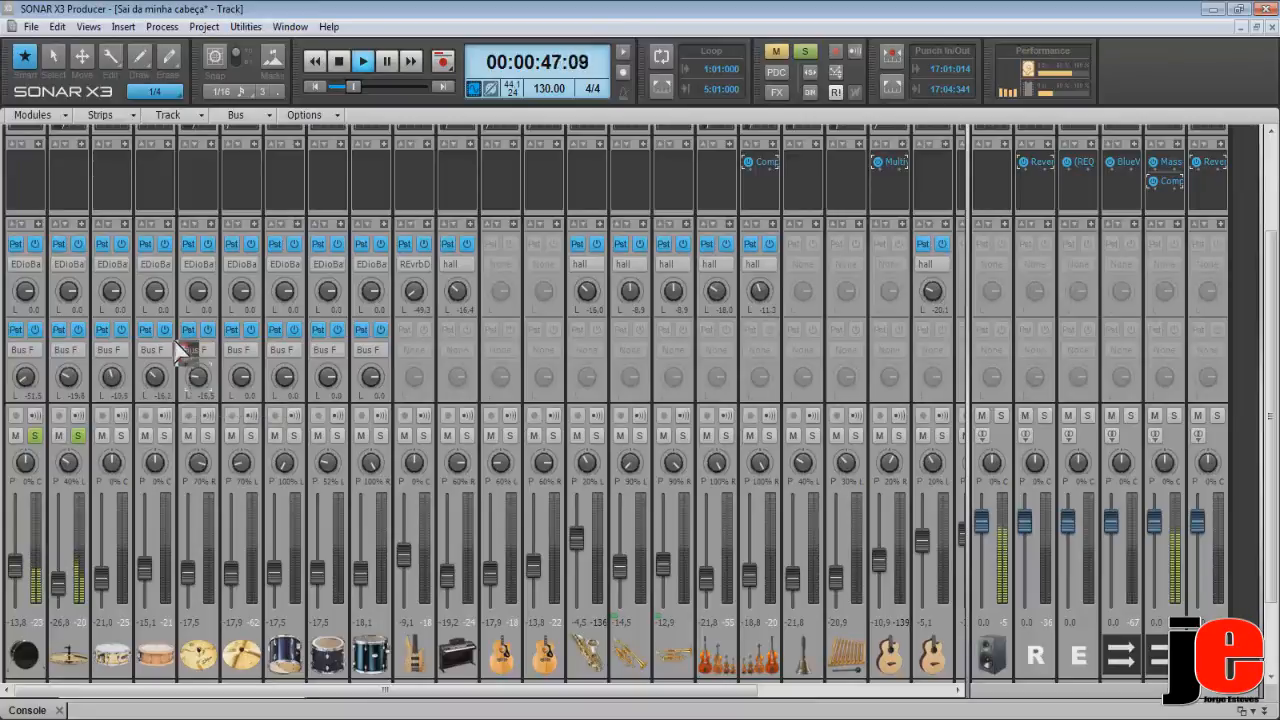
scroll(241, 377, down, 8)
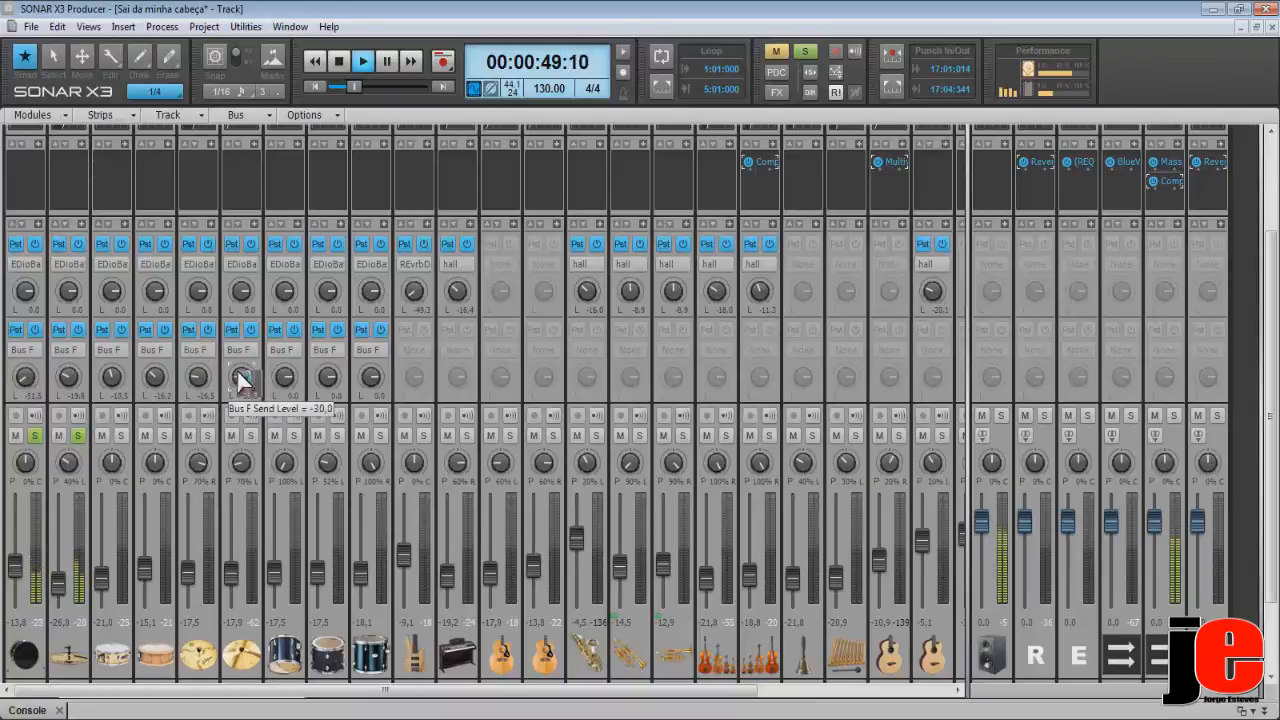
Set the Bus F send levels of the three tom tracks to -51.5, -44.8 and -49.2, solo the remaining drum tracks, and stop playback.
scroll(288, 376, down, 12)
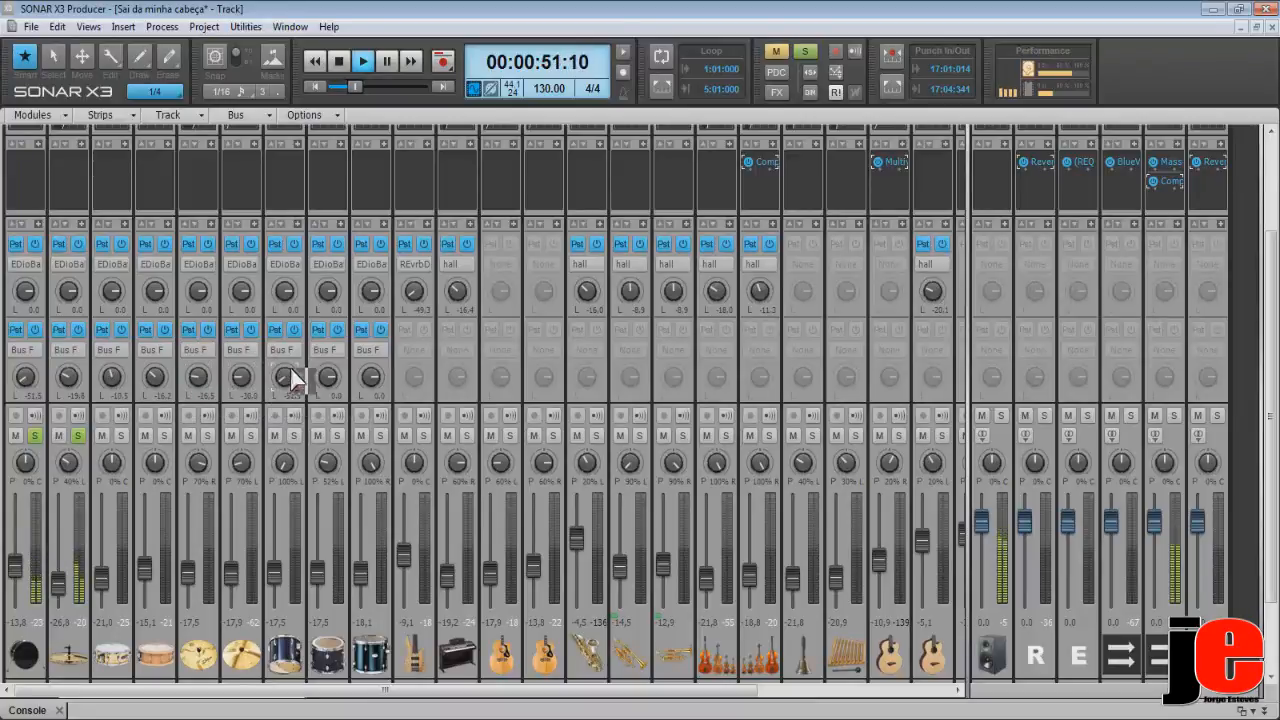
scroll(329, 374, down, 10)
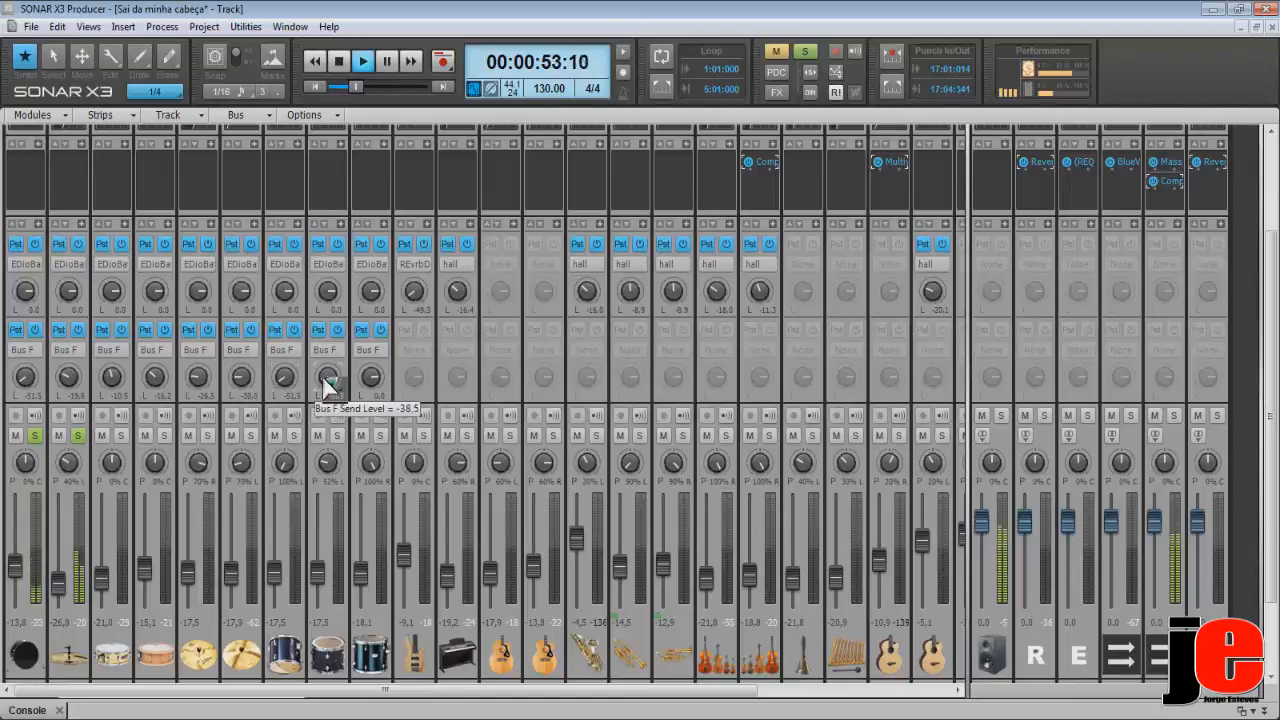
scroll(371, 377, down, 10)
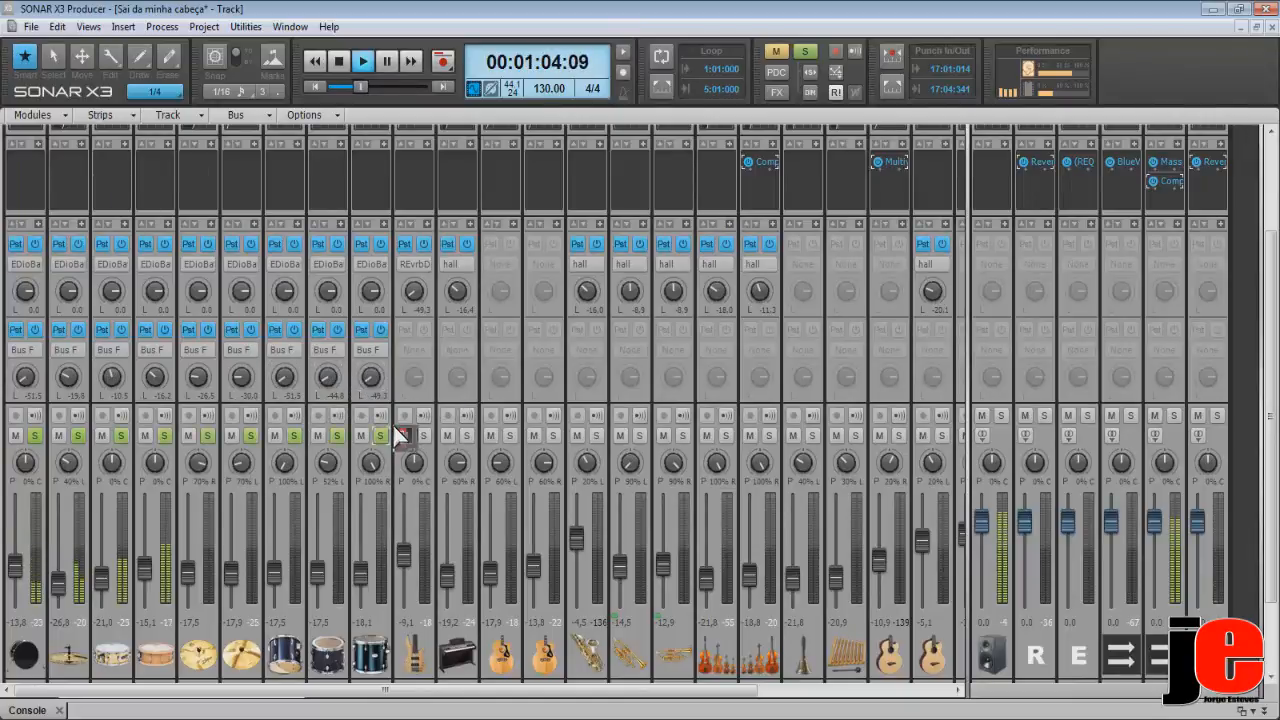
key(space)
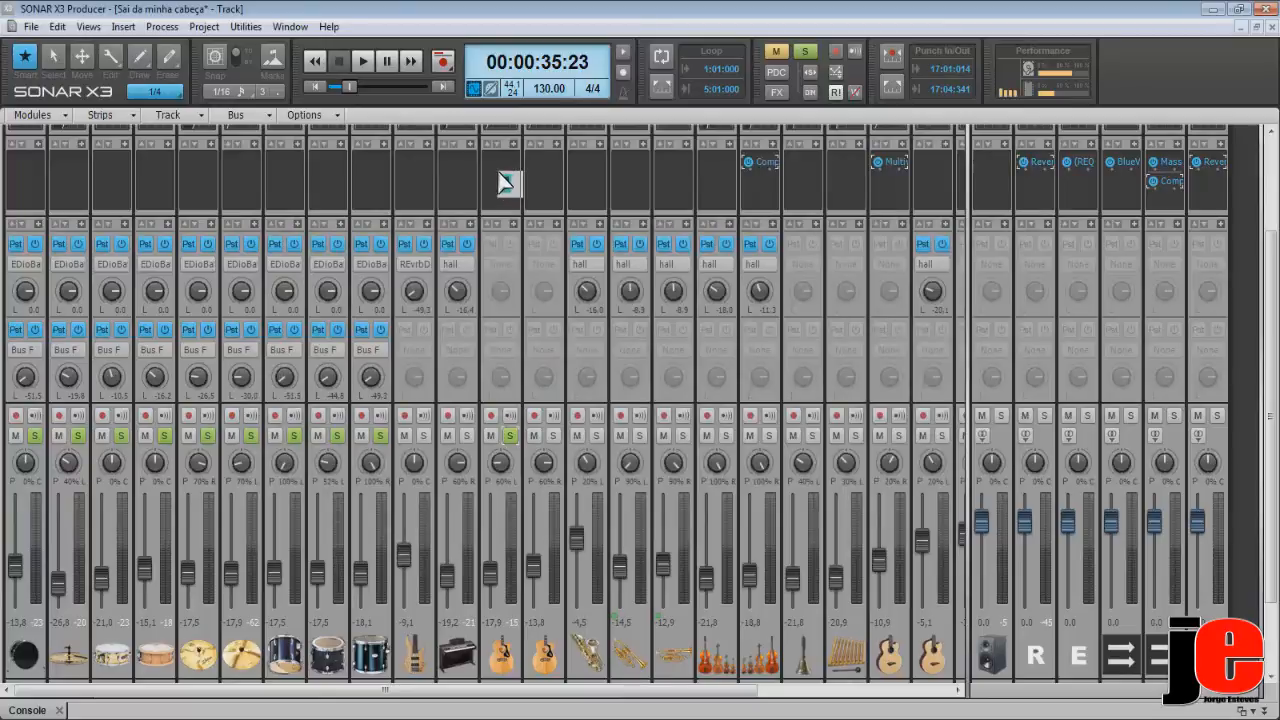
Insert the Cakewalk Multivoice Chorus/Flanger on the Violão Ritmo track and raise that track's volume to -8.0.
right_click(507, 182)
click(820, 386)
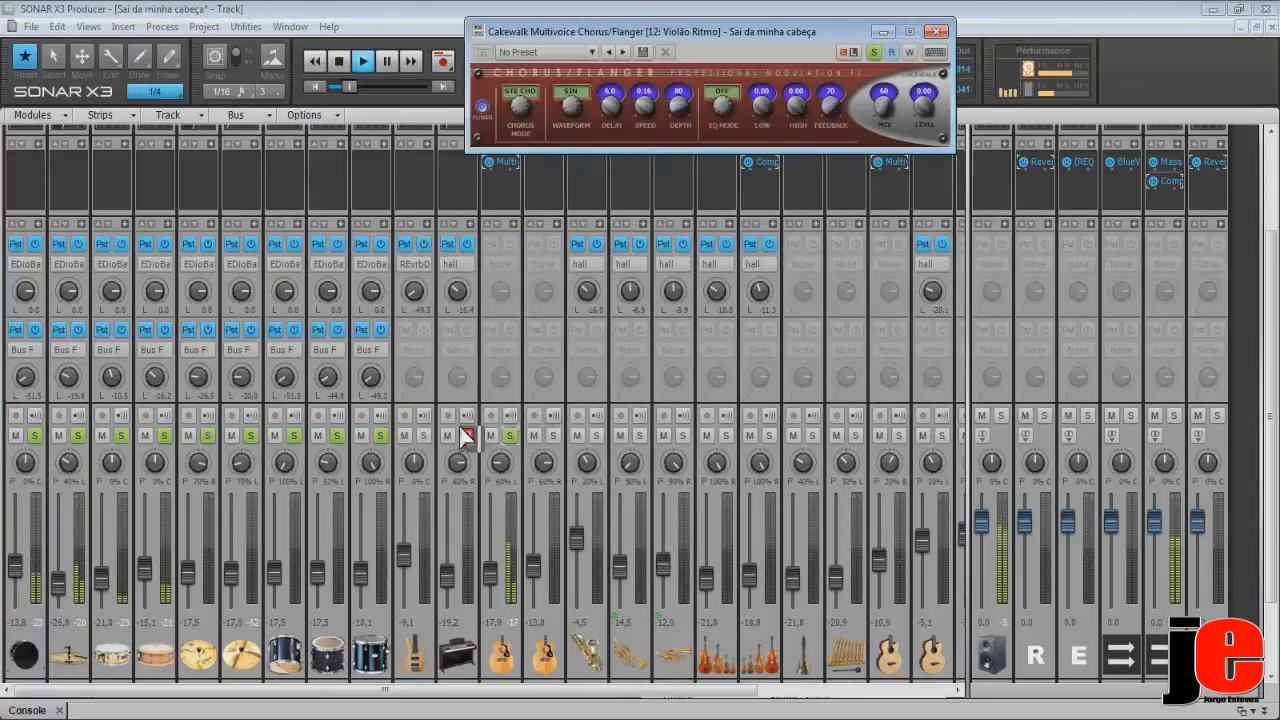
click(507, 436)
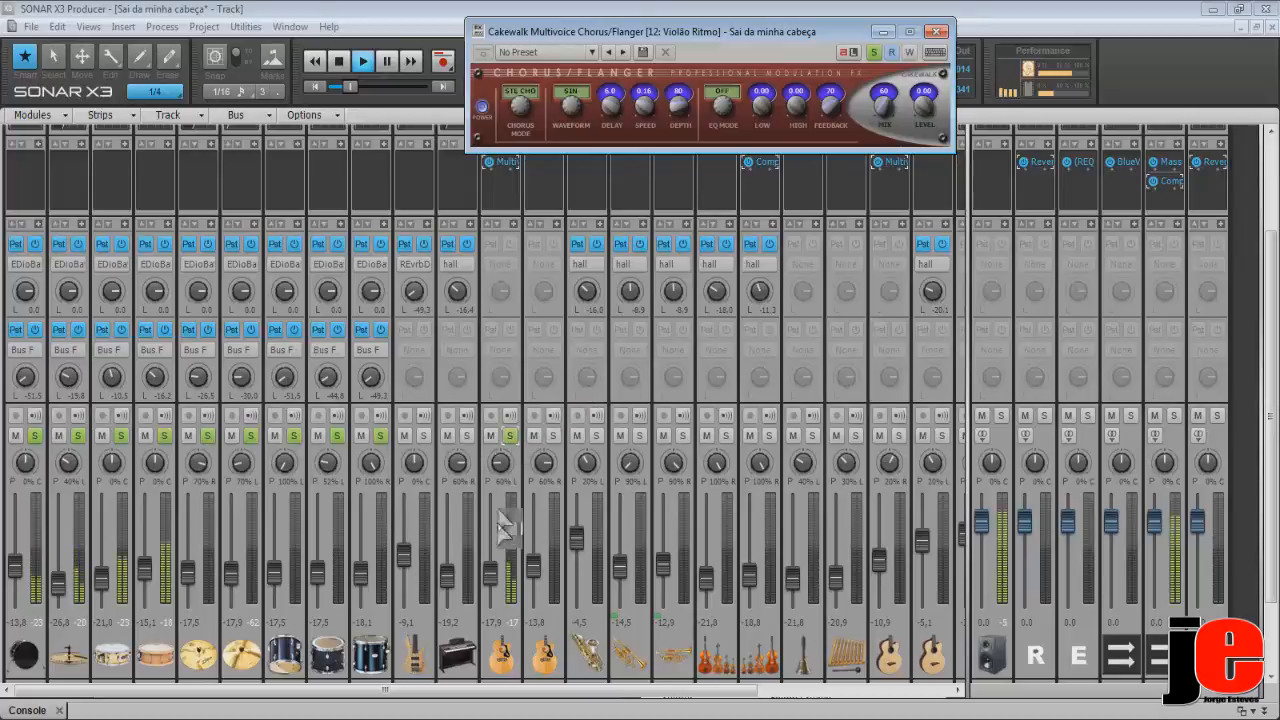
drag(495, 580, 495, 557)
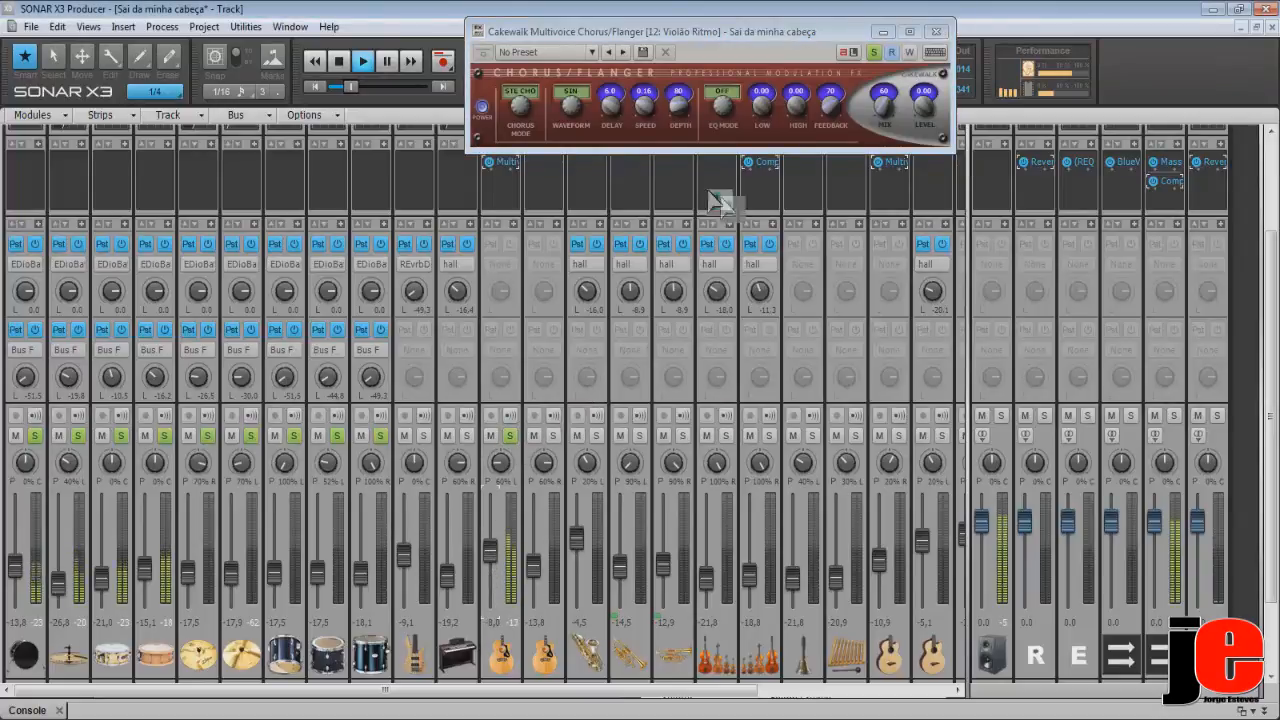
Raise the Chorus/Flanger mix to 100, try the 6-Voice Sparkling and Vibrato presets, and load the 12-Voice Resonant preset.
drag(888, 108, 886, 112)
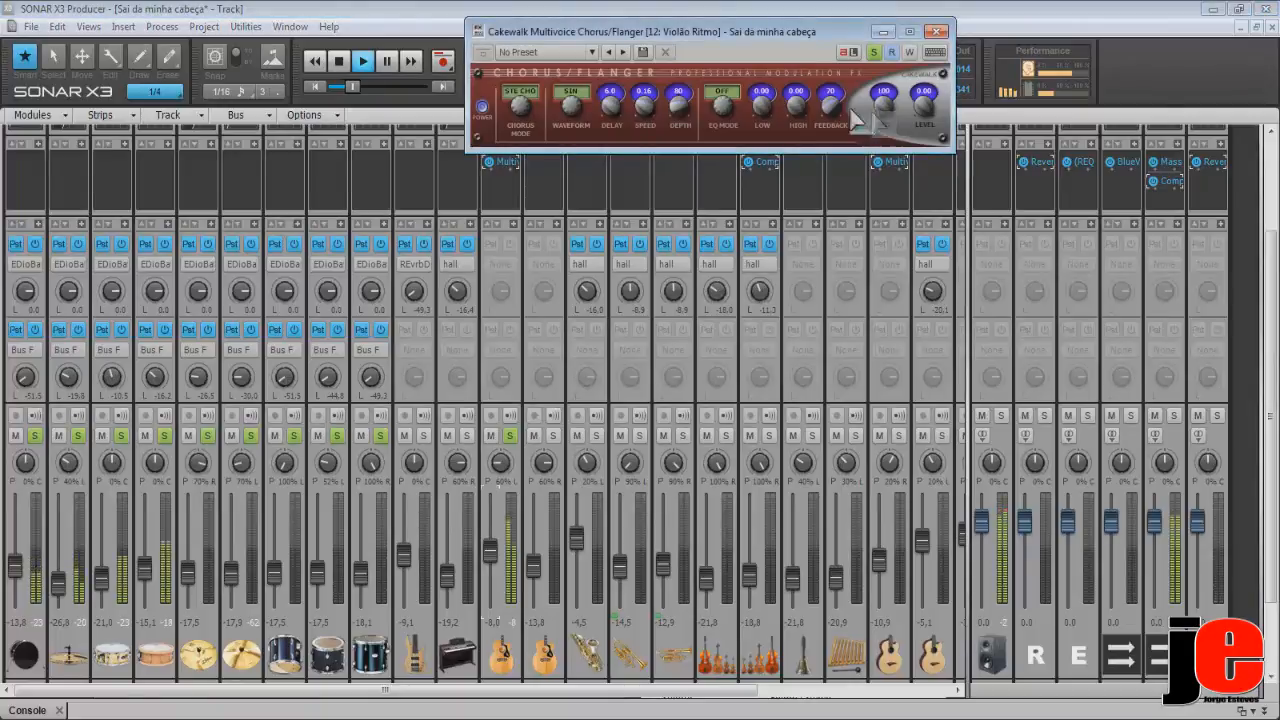
click(592, 52)
click(572, 90)
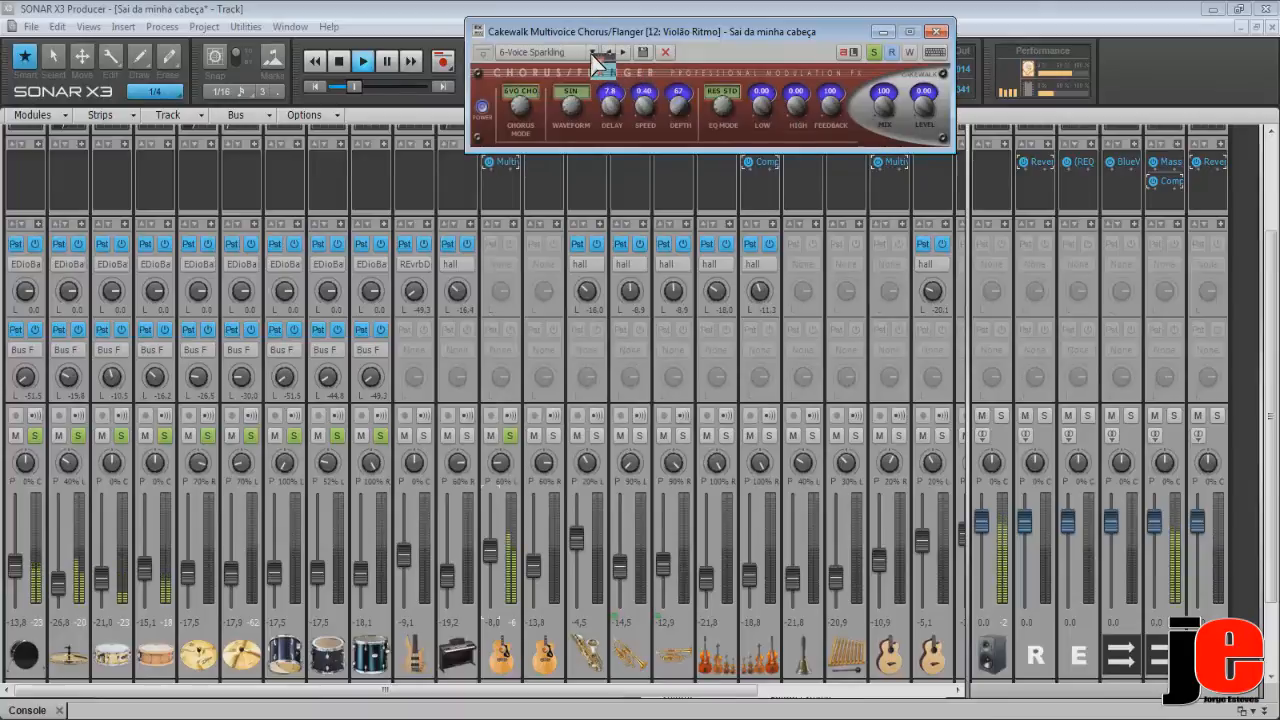
click(592, 53)
click(540, 106)
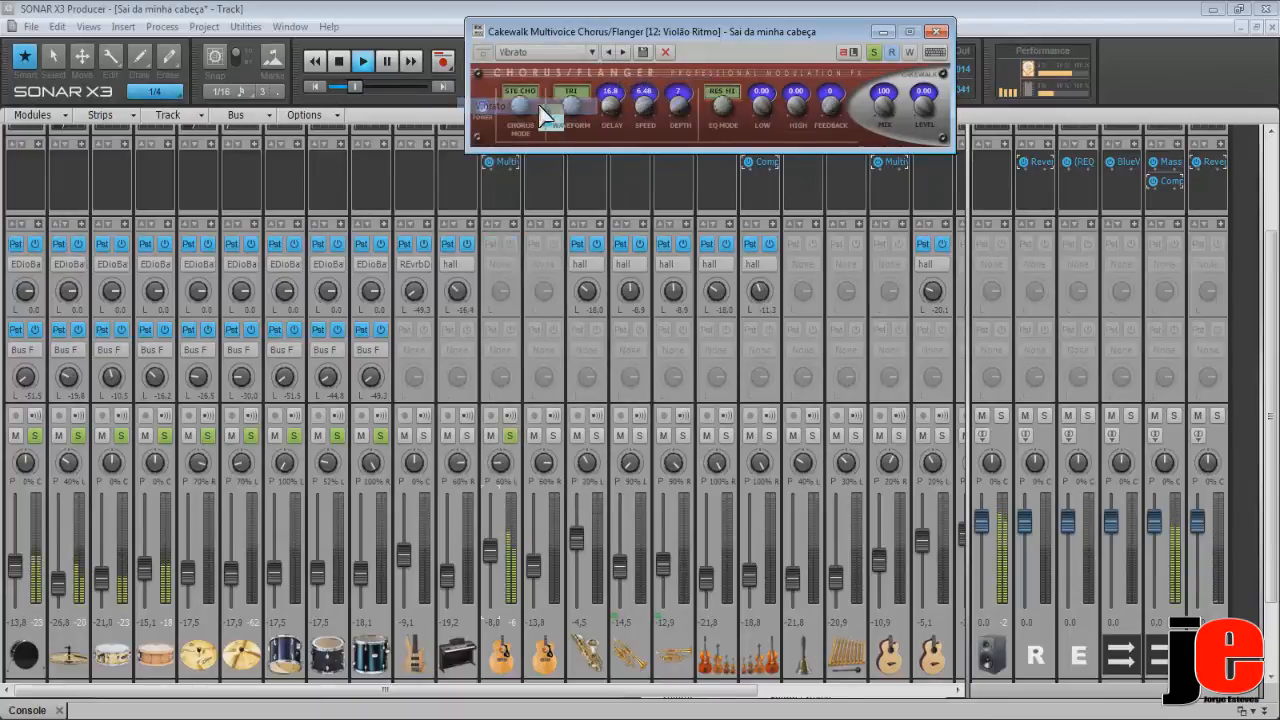
click(595, 55)
click(563, 180)
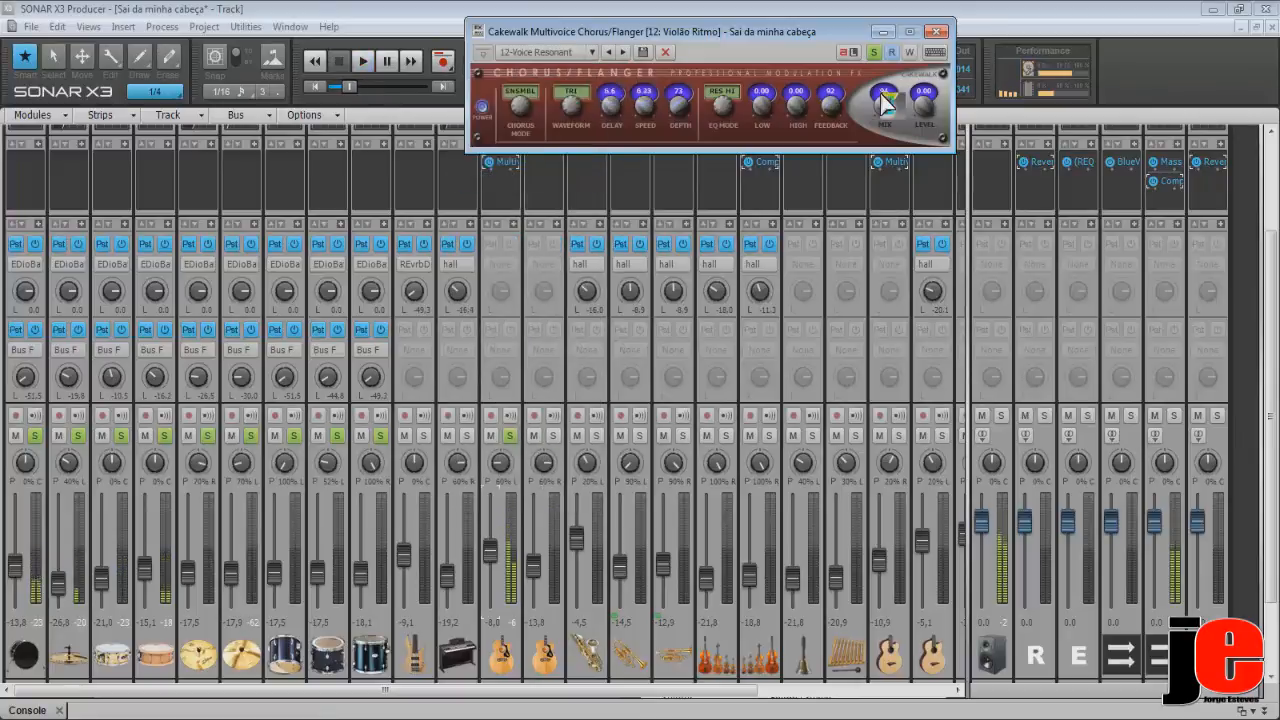